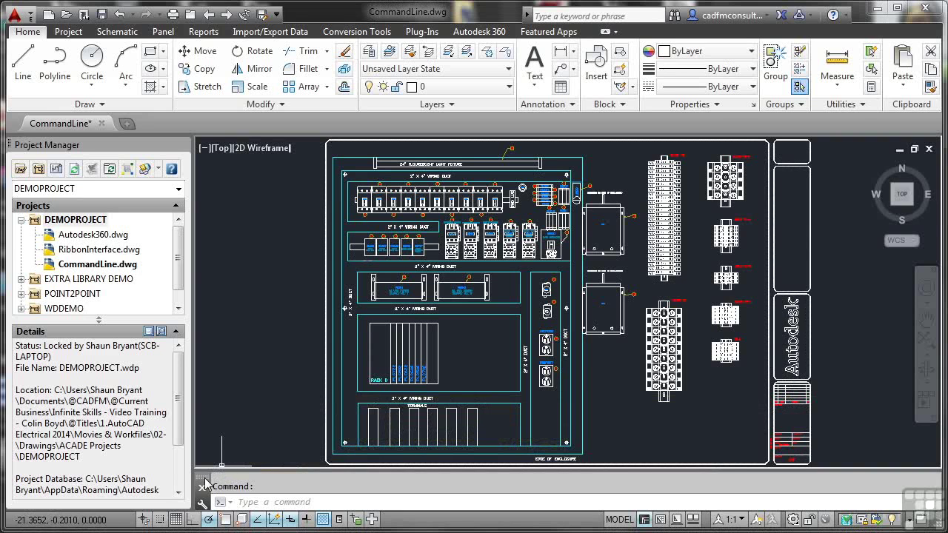
# Drag the docked command line up off the bottom edge so it floats over CommandLine.dwg
pyautogui.moveTo(206, 482)
pyautogui.mouseDown()
pyautogui.moveTo(281, 356)
pyautogui.moveTo(289, 322)
pyautogui.mouseUp()
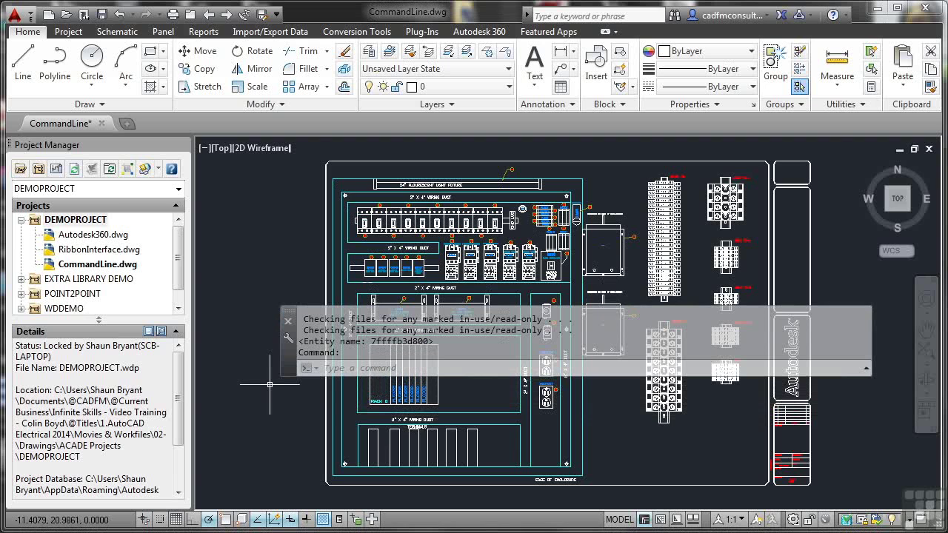
# Set the command line's Lines of Prompt History to the default value of 3
pyautogui.click(287, 338)
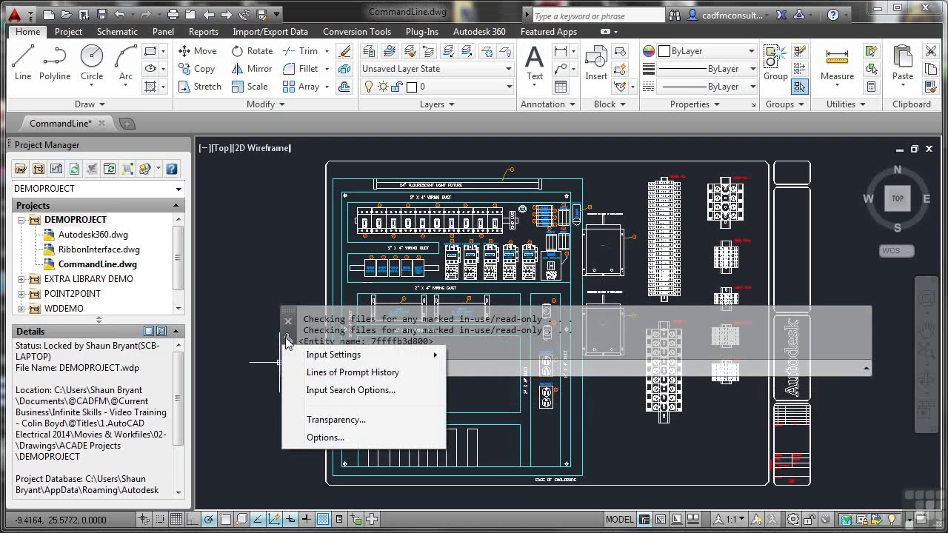
pyautogui.moveTo(309, 361)
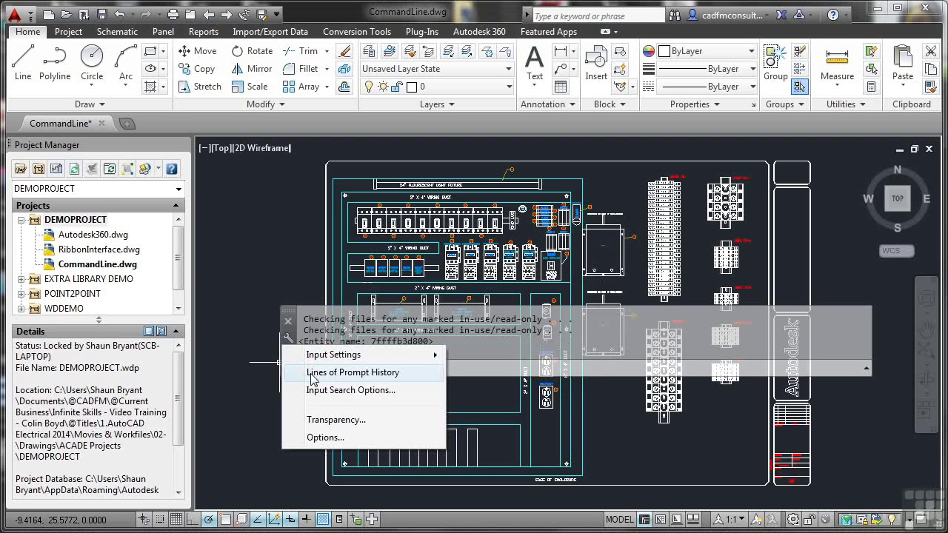
pyautogui.click(312, 373)
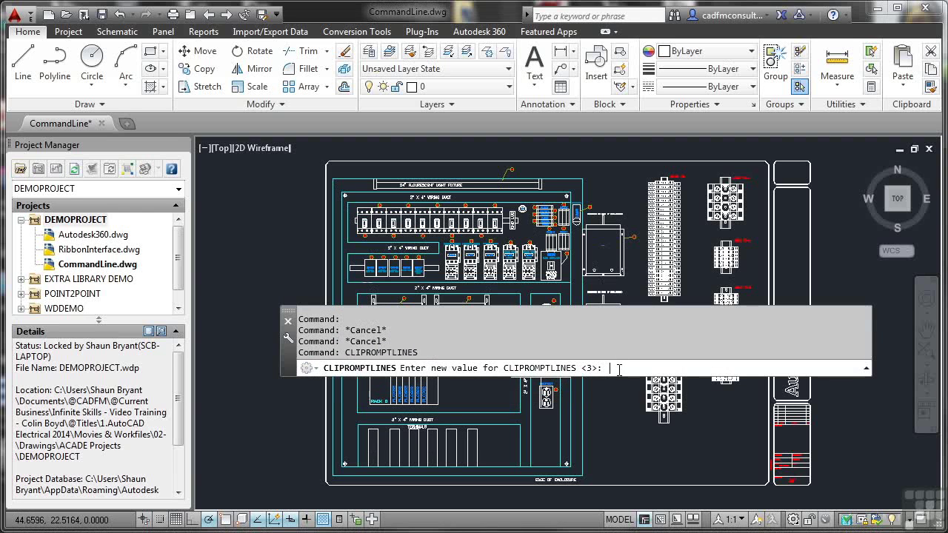
pyautogui.press('Return')
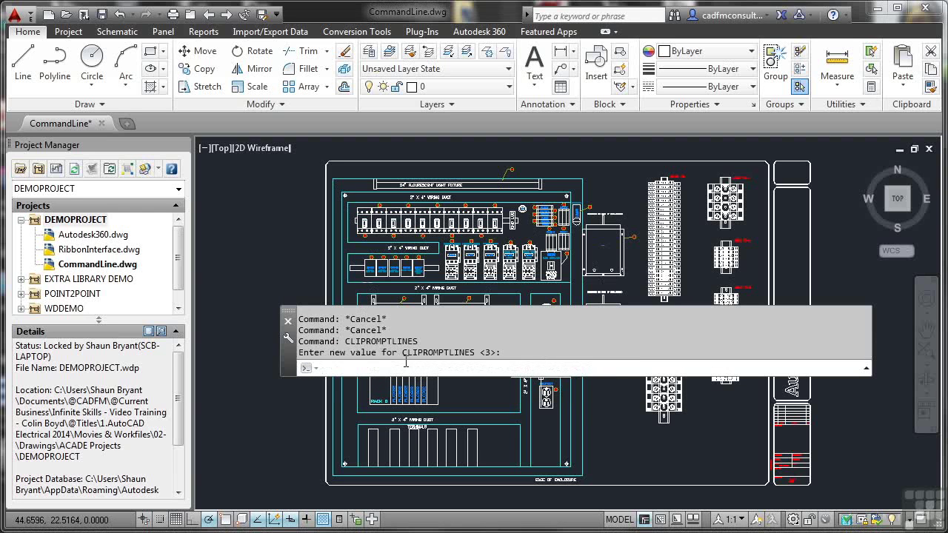
pyautogui.click(288, 339)
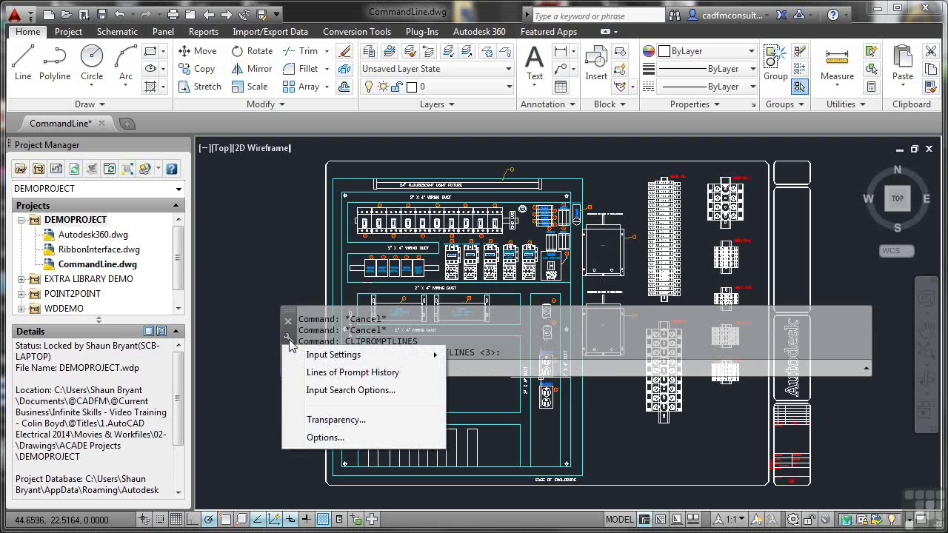
pyautogui.click(327, 391)
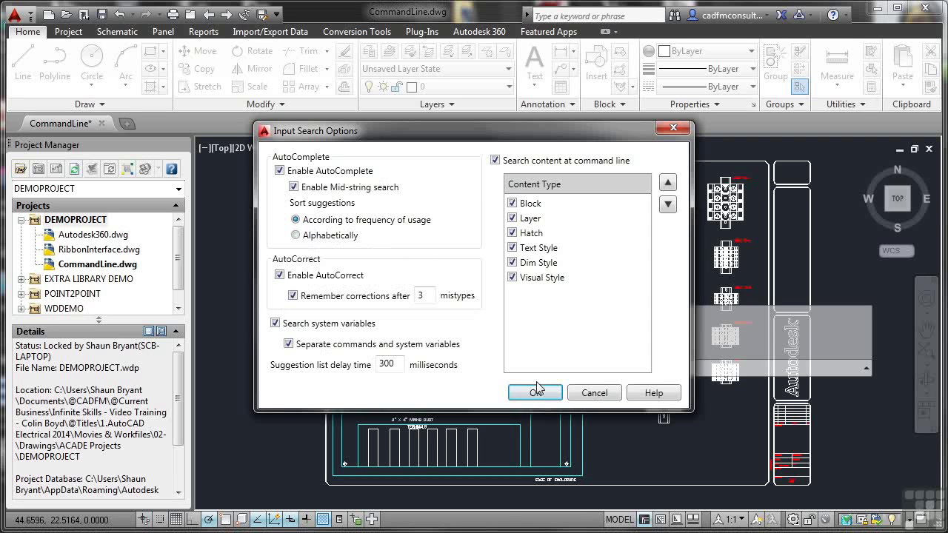
pyautogui.click(583, 395)
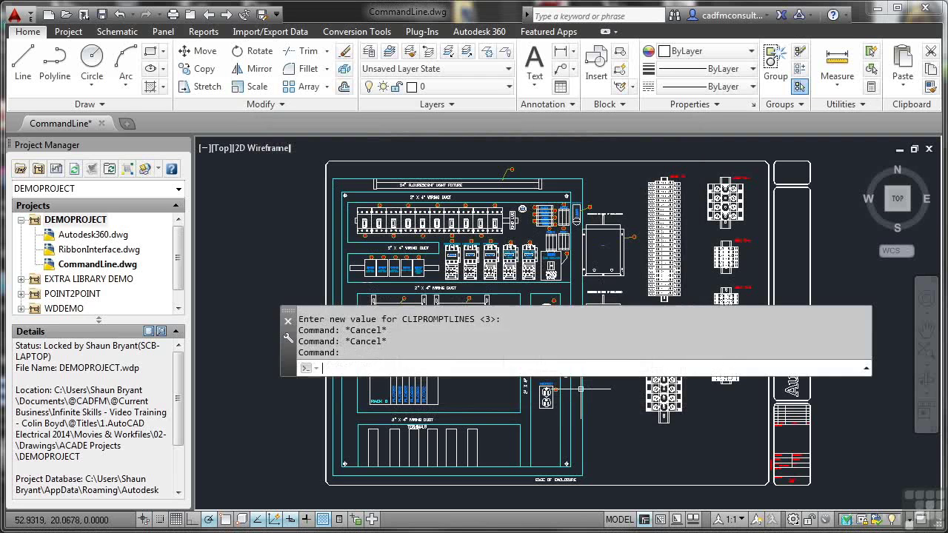
# Set the command line's rollover transparency to 82% opacity in the Transparency dialog
pyautogui.click(287, 340)
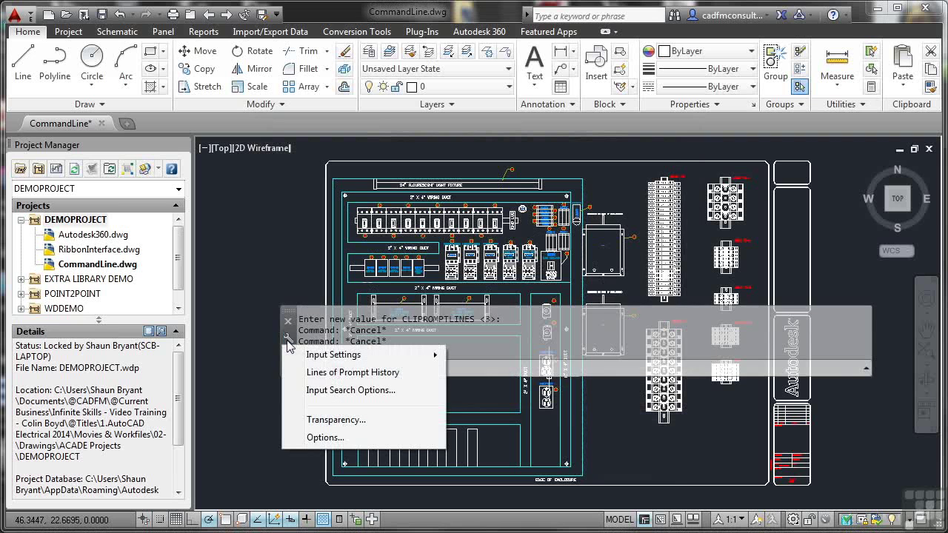
pyautogui.click(353, 421)
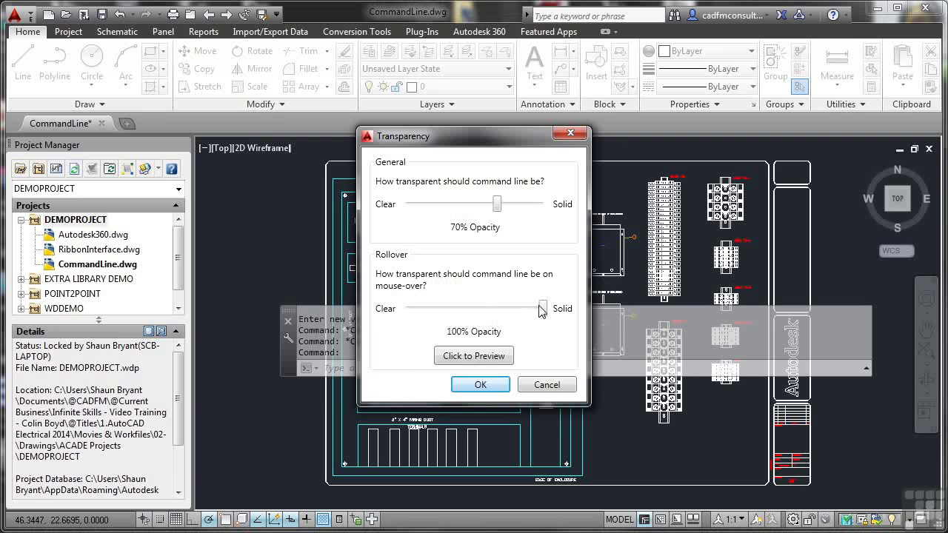
pyautogui.moveTo(543, 310)
pyautogui.mouseDown()
pyautogui.moveTo(497, 314)
pyautogui.moveTo(543, 312)
pyautogui.mouseUp()
pyautogui.click(490, 387)
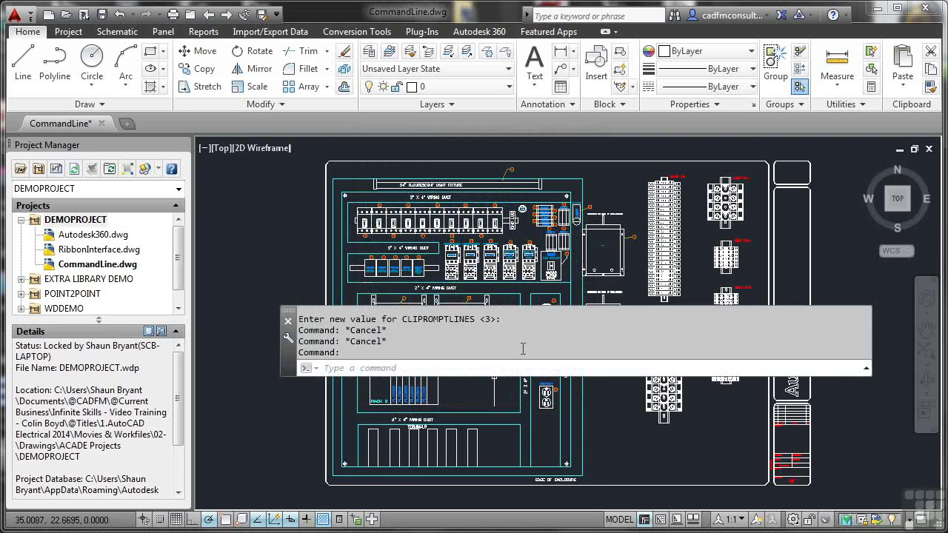
pyautogui.click(520, 366)
pyautogui.write('line')
pyautogui.press('Return')
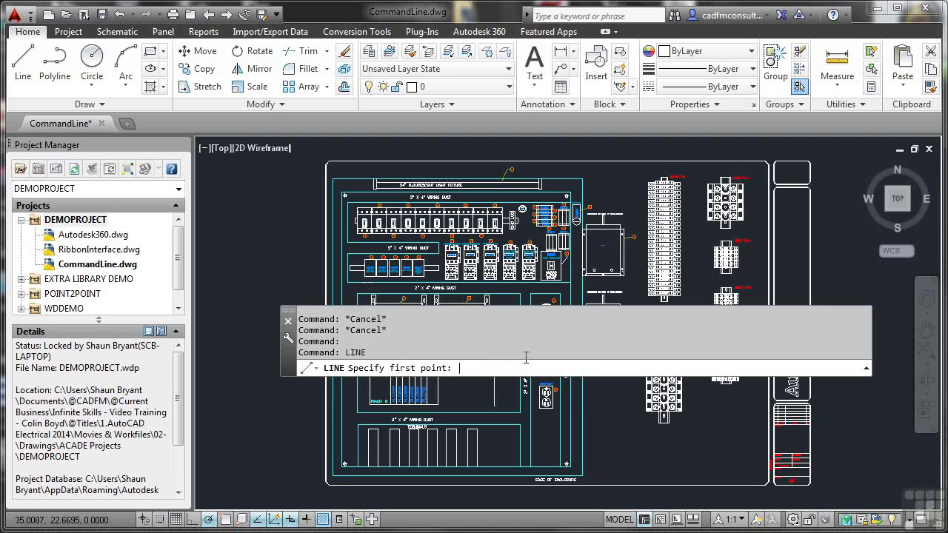
pyautogui.press('Escape')
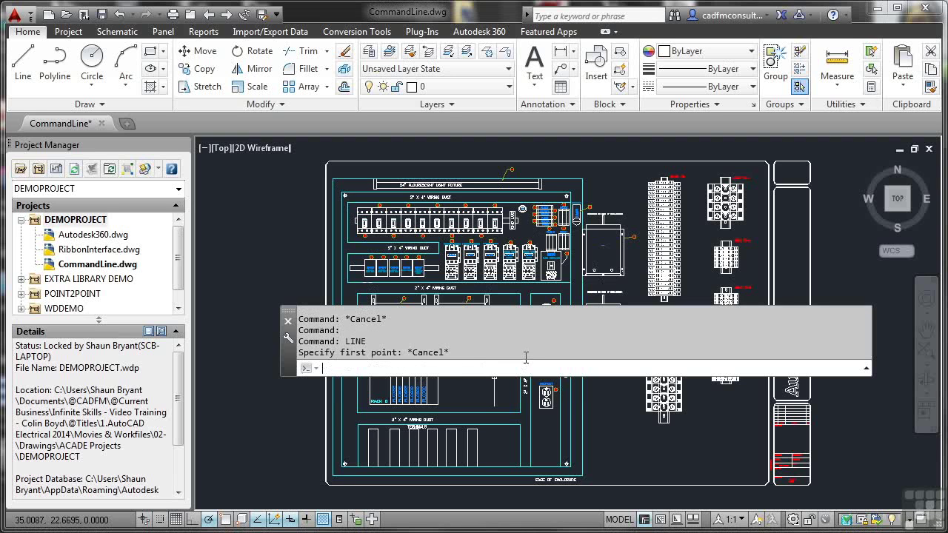
pyautogui.click(287, 338)
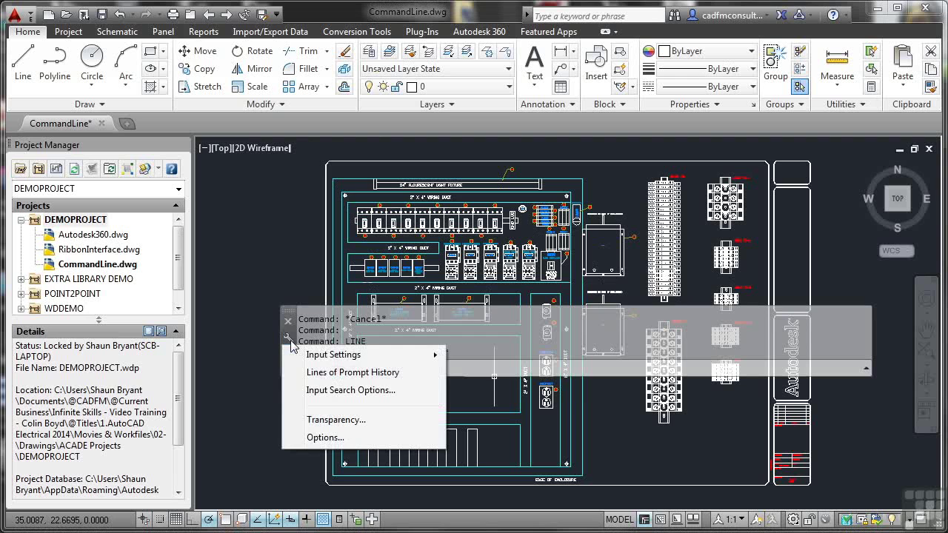
pyautogui.press('Escape')
pyautogui.press('Escape')
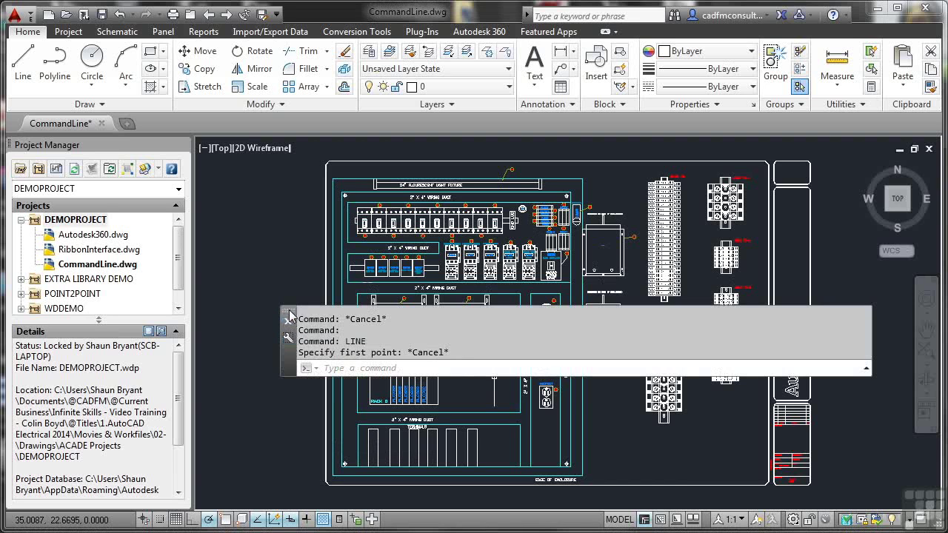
# Drag the floating command line down and re-dock it beneath the drawing area
pyautogui.moveTo(289, 314); pyautogui.dragTo(276, 438)
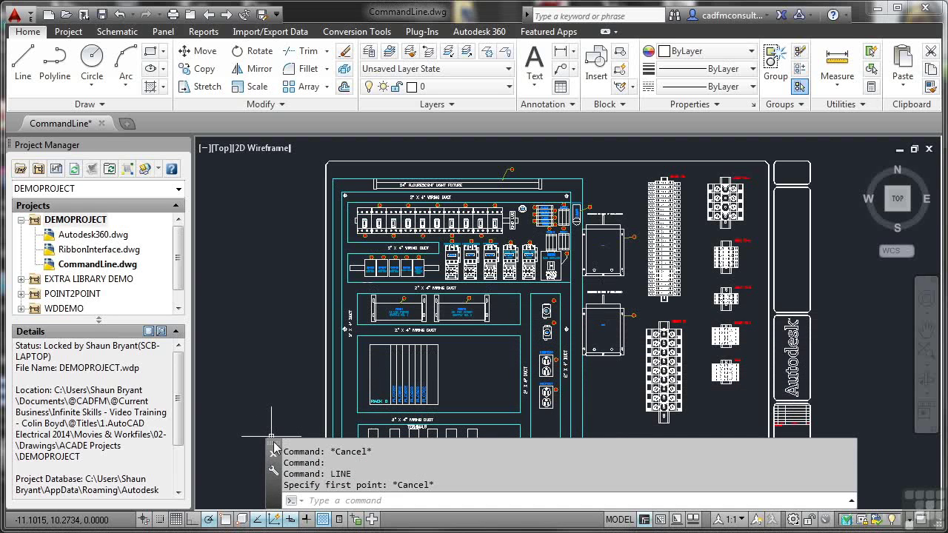
pyautogui.moveTo(274, 447)
pyautogui.mouseDown()
pyautogui.moveTo(245, 485)
pyautogui.moveTo(243, 510)
pyautogui.mouseUp()
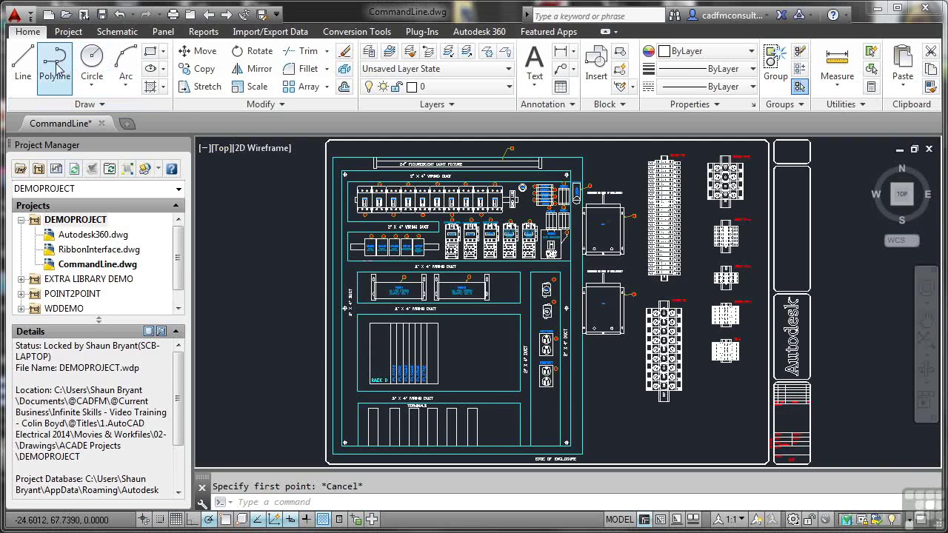
pyautogui.click(26, 67)
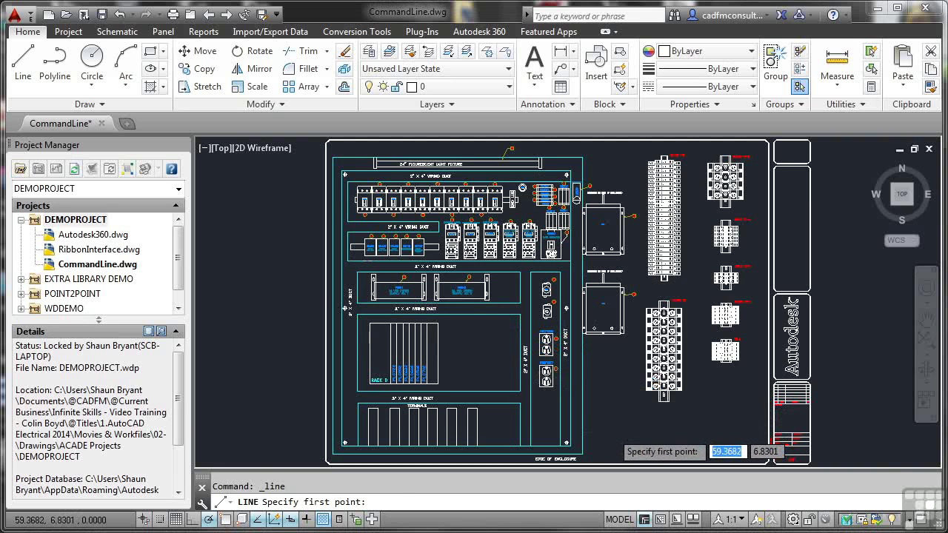
pyautogui.click(611, 432)
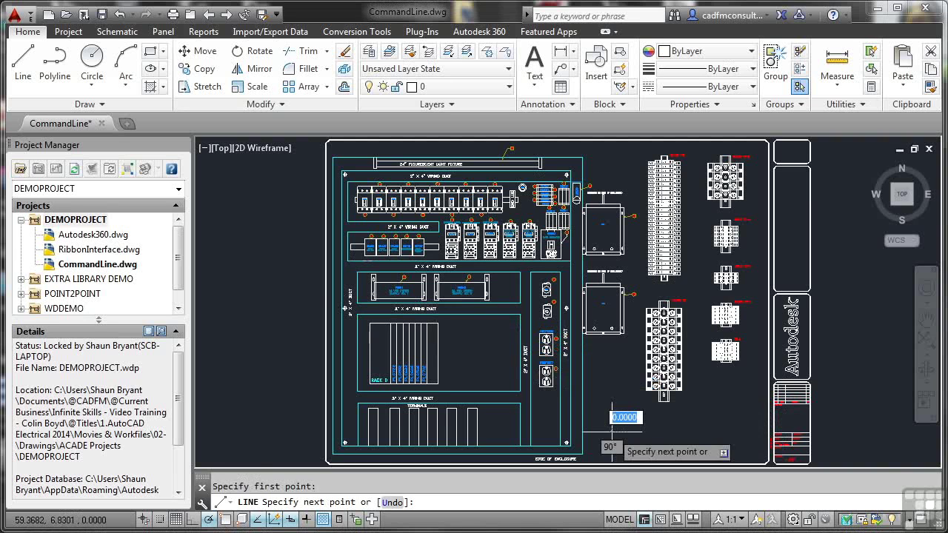
pyautogui.click(708, 431)
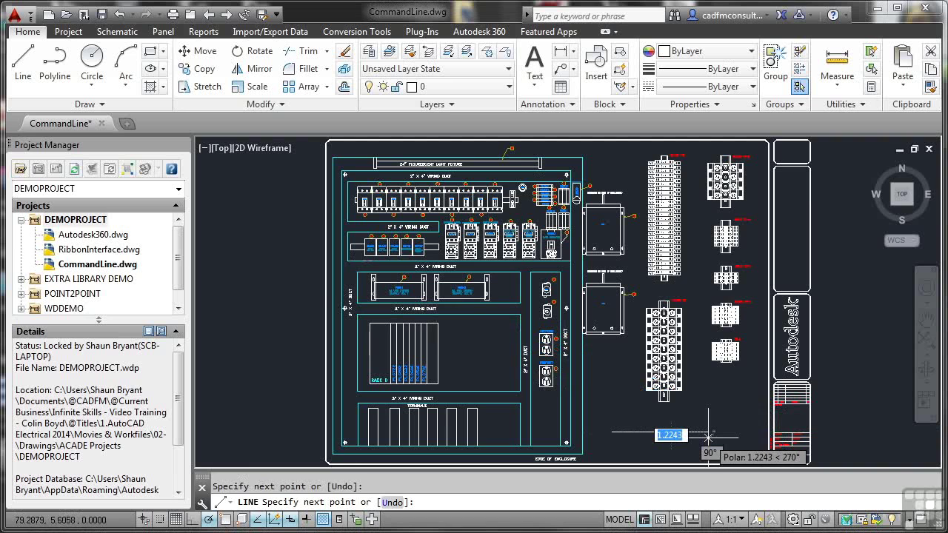
pyautogui.click(393, 502)
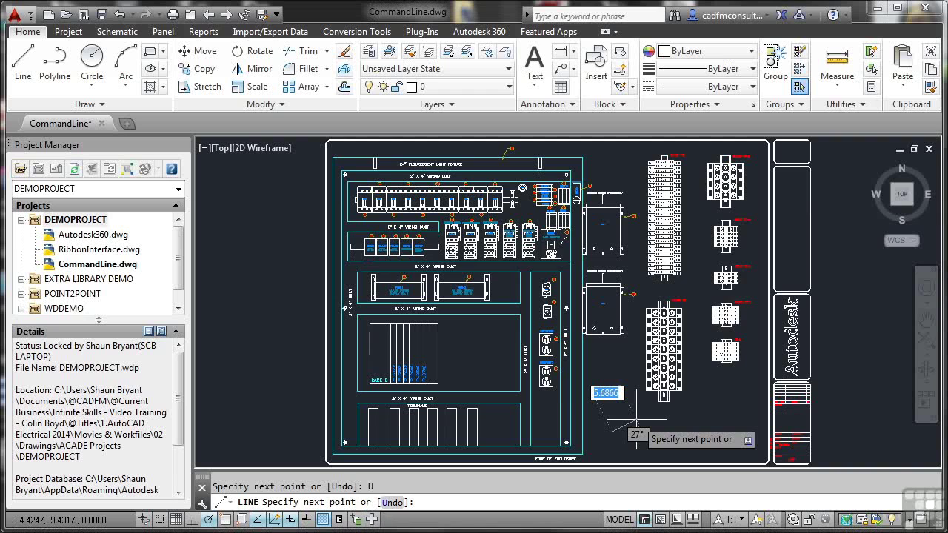
pyautogui.press('Escape')
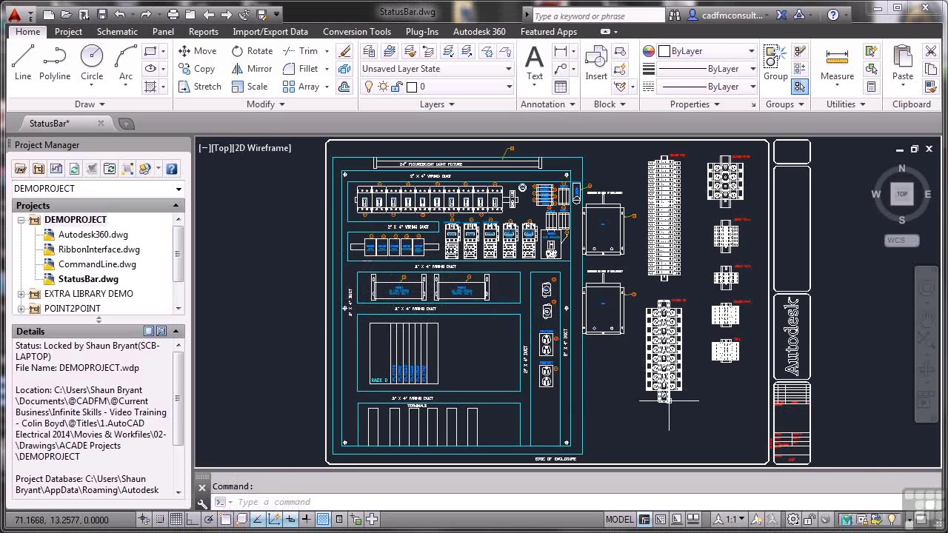
# Zoom in and pan to frame one terminal block's screws and numbers
pyautogui.scroll(3, 668, 395)
pyautogui.scroll(4, 669, 389)
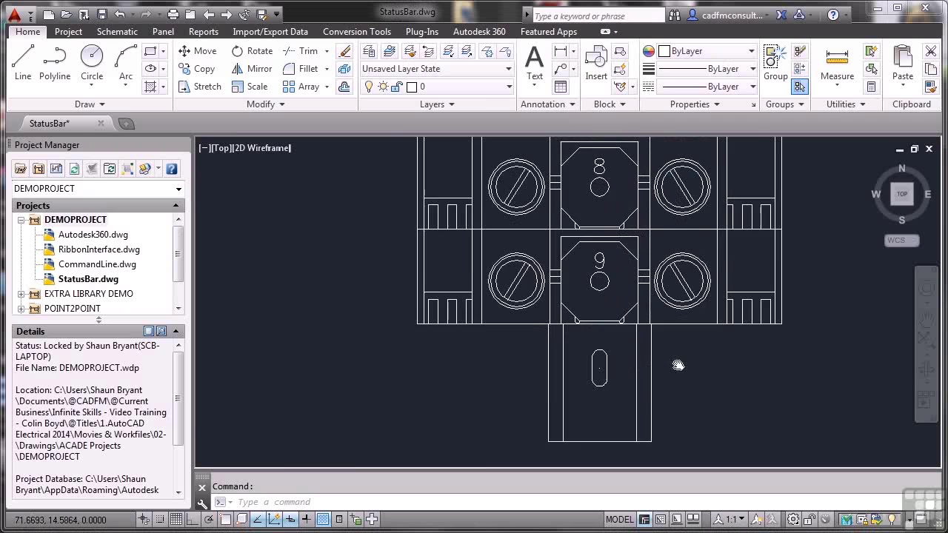
pyautogui.moveTo(672, 373)
pyautogui.mouseDown(button='middle')
pyautogui.moveTo(576, 273)
pyautogui.moveTo(606, 267)
pyautogui.mouseUp(button='middle')
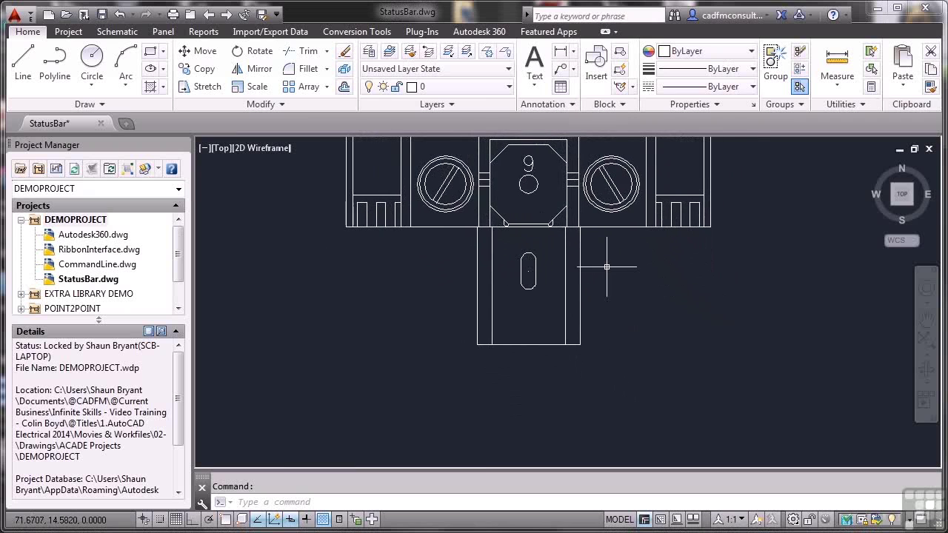
# Tick Endpoint, Midpoint, Center, Intersection and Extension in the Drafting Settings object snap modes
pyautogui.rightClick(230, 521)
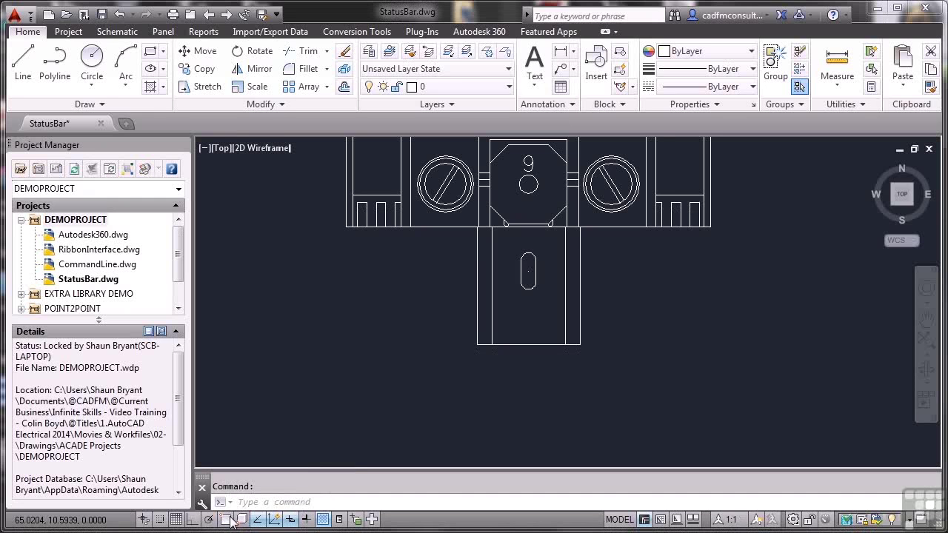
pyautogui.click(248, 503)
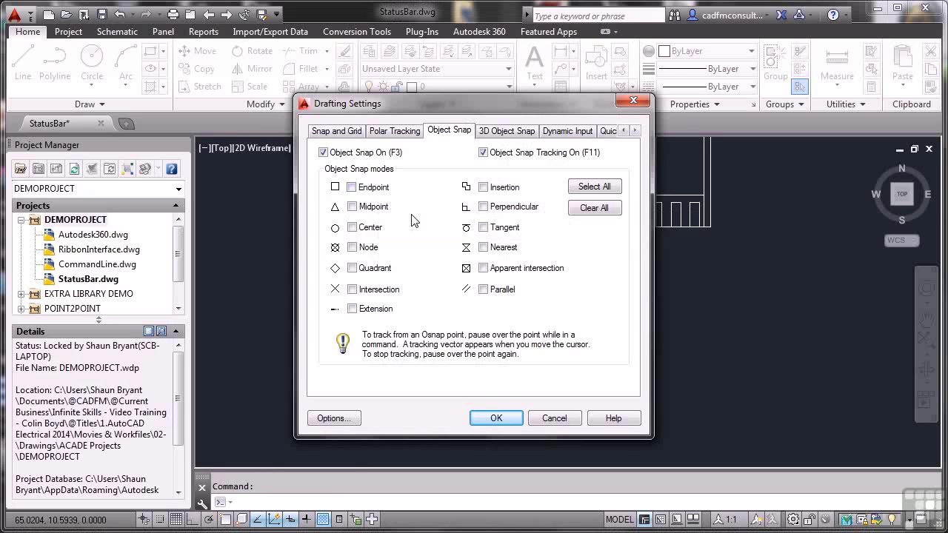
pyautogui.click(351, 187)
pyautogui.click(351, 206)
pyautogui.click(351, 227)
pyautogui.click(351, 290)
pyautogui.click(352, 309)
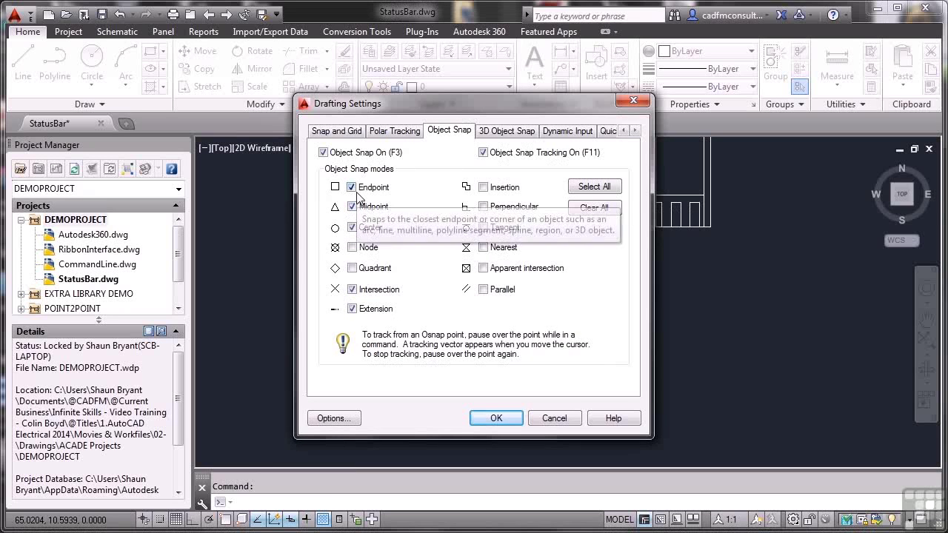
# Accept the snap settings and draw a diagonal line from the upper-left corner to the lower rectangle's bottom-left corner
pyautogui.click(494, 416)
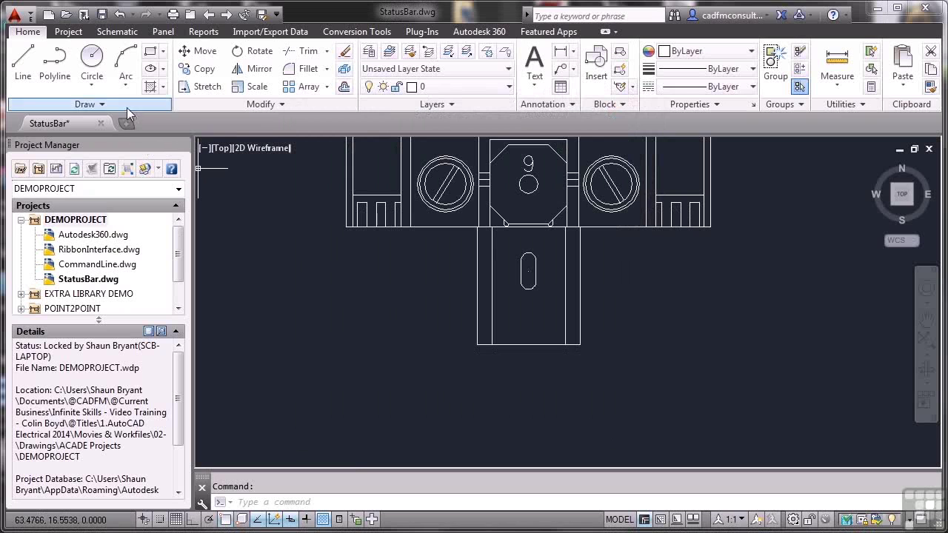
pyautogui.click(23, 65)
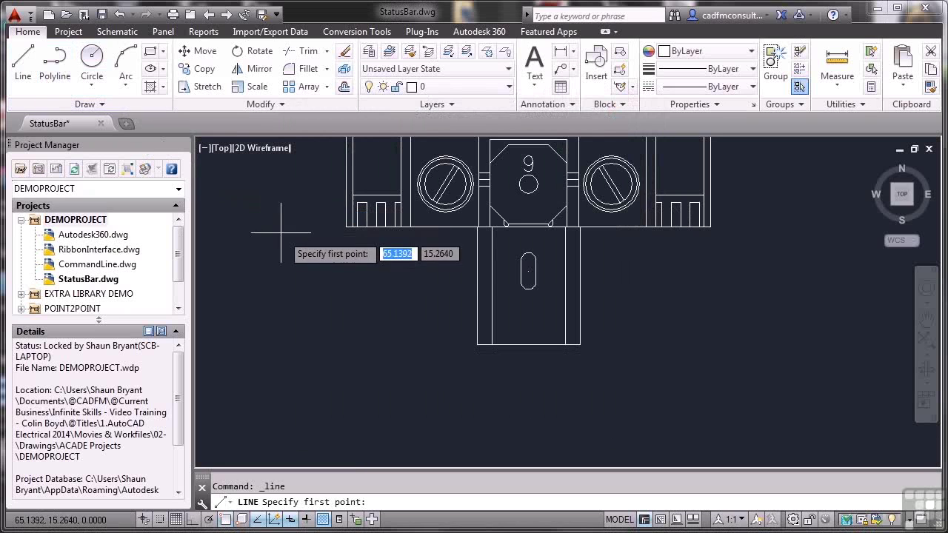
pyautogui.click(346, 226)
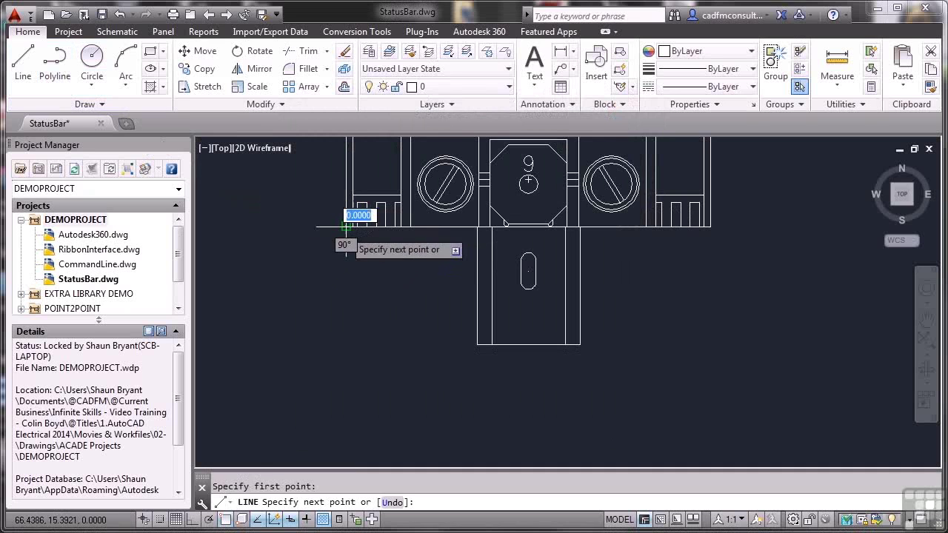
pyautogui.click(477, 344)
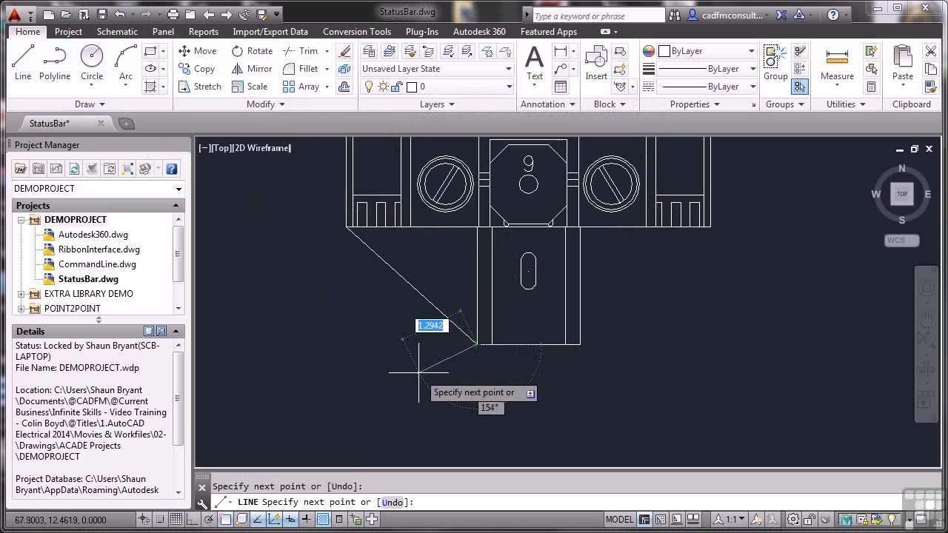
pyautogui.press('Return')
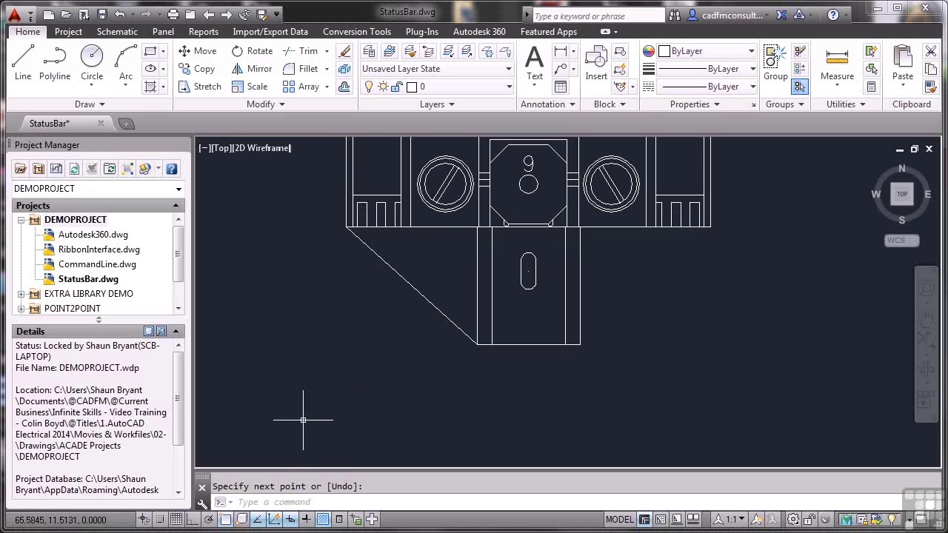
# With OSNAP off, draw the right-hand diagonal from the part's right corner to the lower rectangle
pyautogui.click(225, 519)
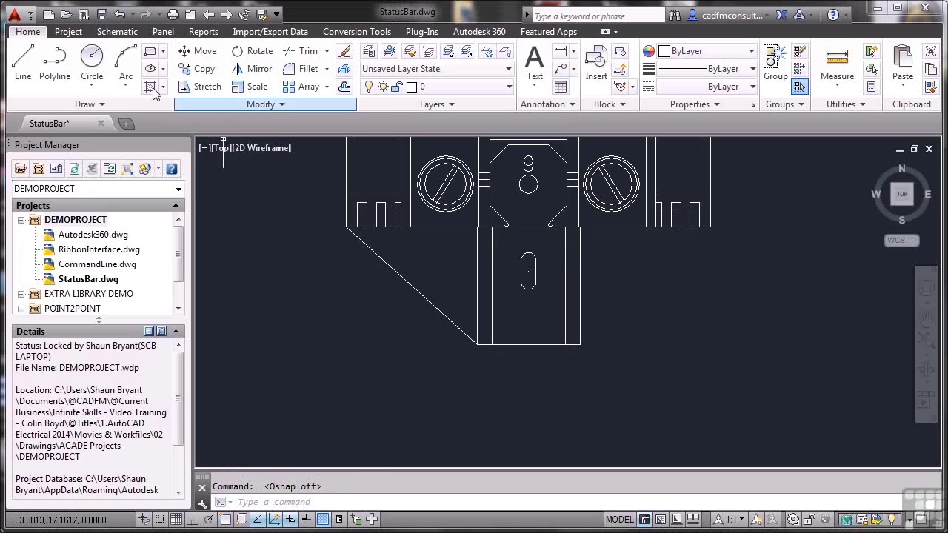
pyautogui.click(23, 65)
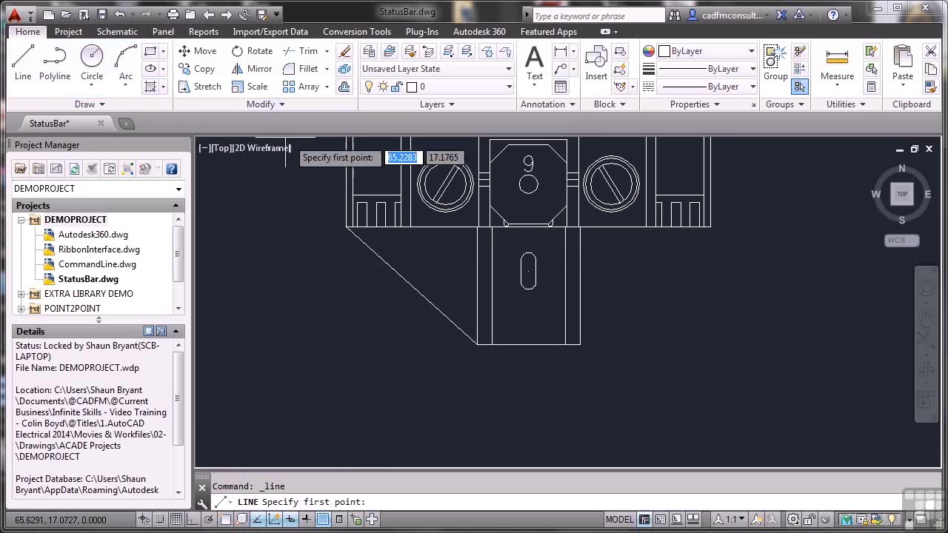
pyautogui.click(712, 226)
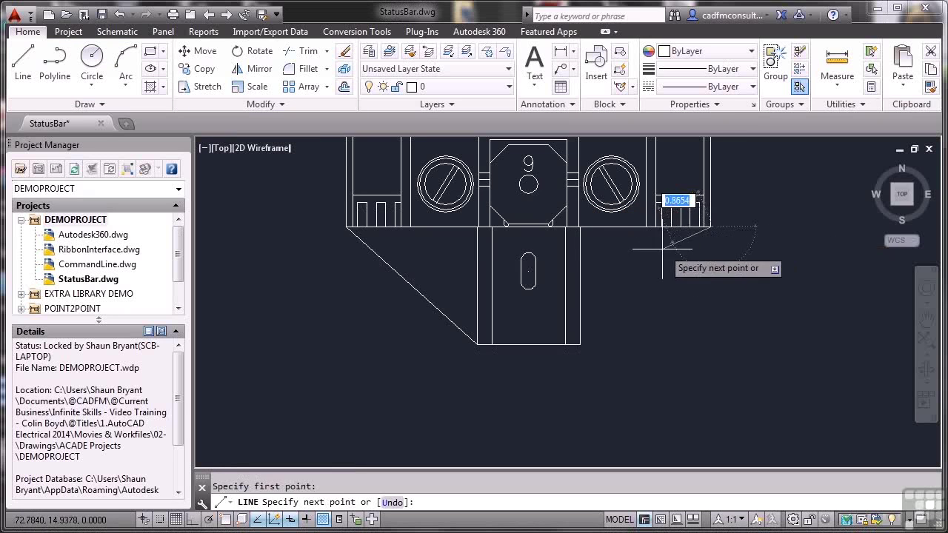
pyautogui.click(580, 343)
pyautogui.press('Return')
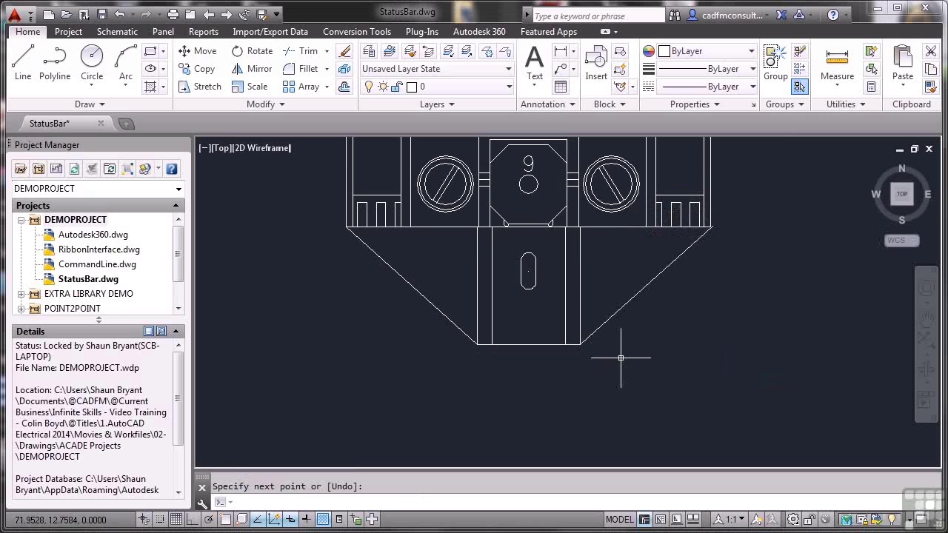
pyautogui.scroll(8, 582, 347)
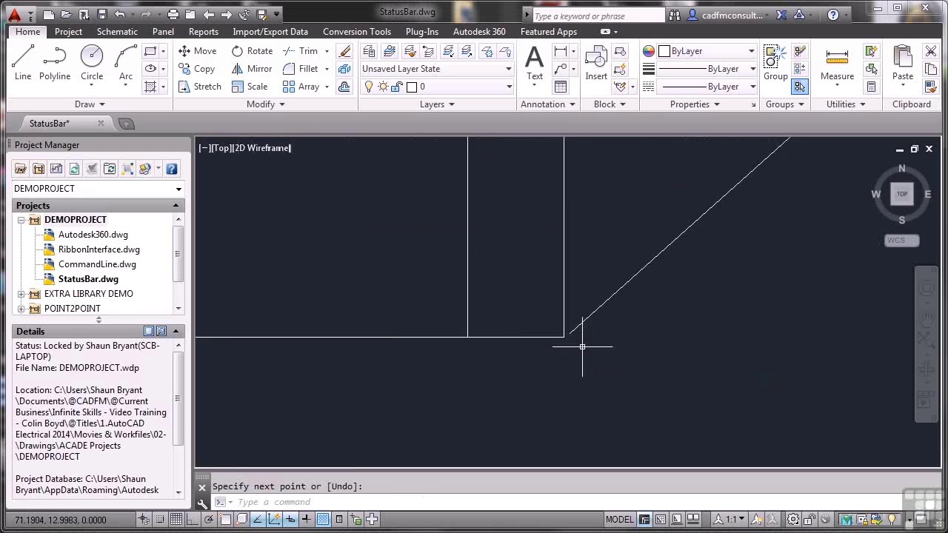
pyautogui.scroll(3, 582, 347)
pyautogui.scroll(-8, 581, 346)
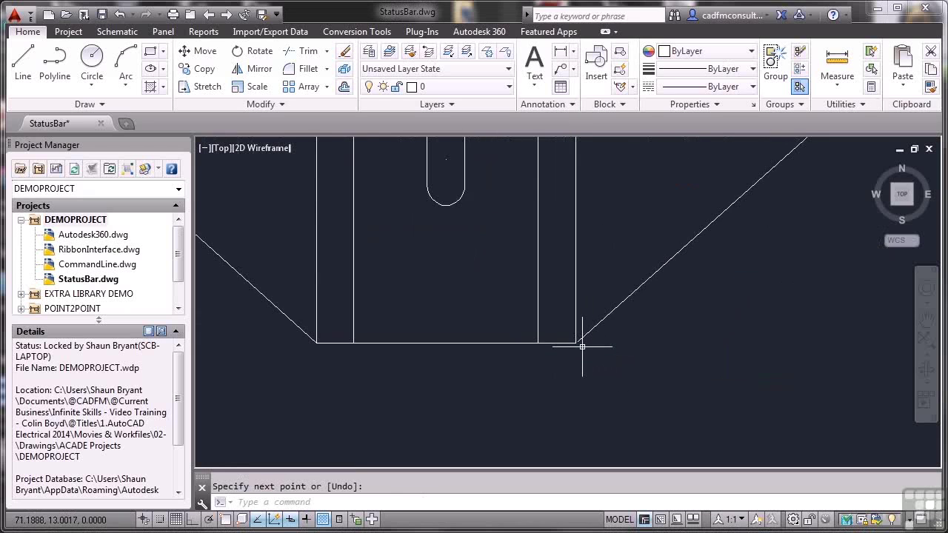
pyautogui.scroll(3, 582, 338)
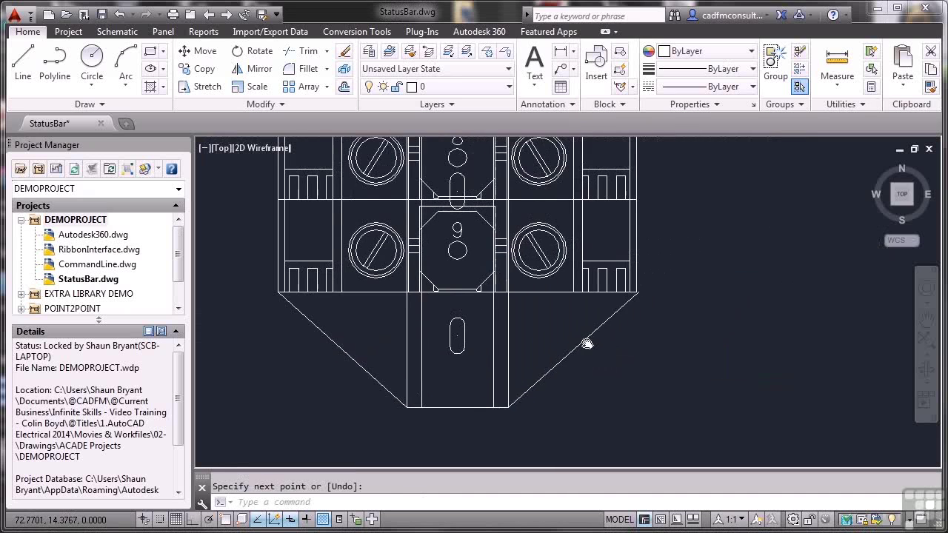
pyautogui.scroll(3, 613, 318)
pyautogui.scroll(5, 632, 306)
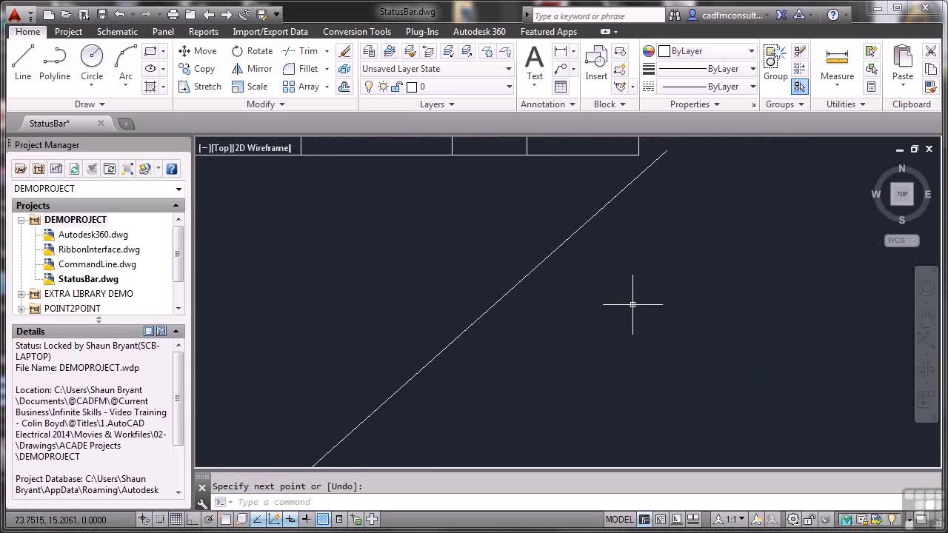
# Erase the right and left diagonal lines from the terminal block
pyautogui.press('Escape')
pyautogui.click(545, 261)
pyautogui.press('Delete')
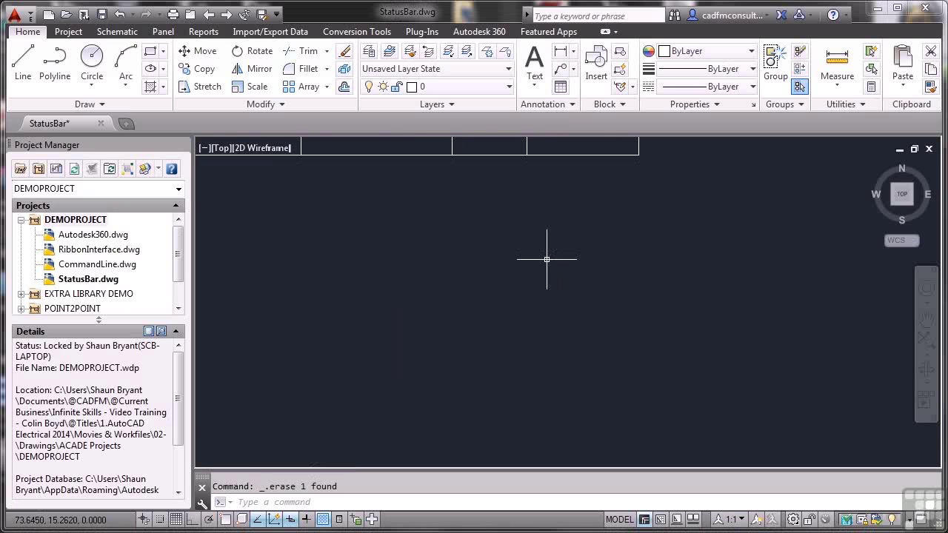
pyautogui.moveTo(546, 259)
pyautogui.mouseDown(button='middle')
pyautogui.moveTo(658, 266)
pyautogui.moveTo(746, 251)
pyautogui.mouseUp(button='middle')
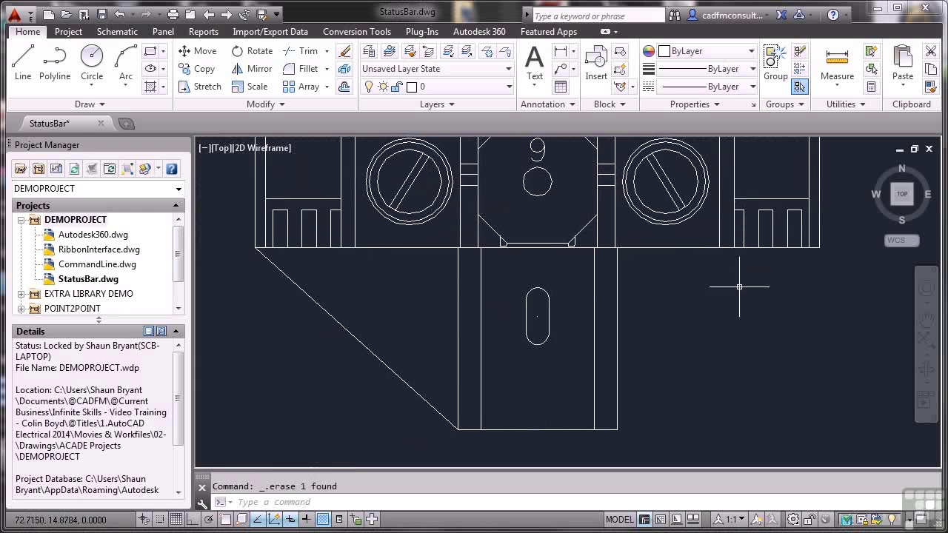
pyautogui.click(332, 320)
pyautogui.press('Delete')
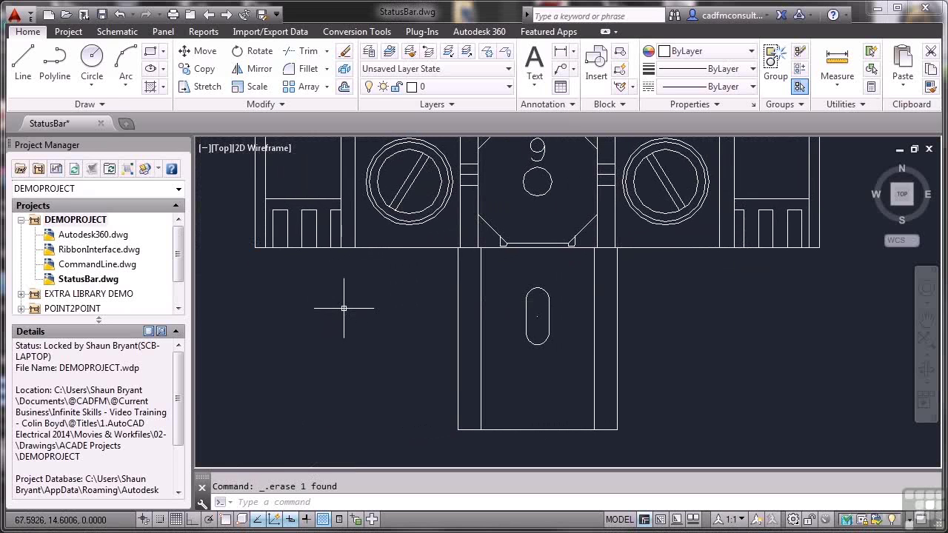
pyautogui.scroll(-10, 343, 309)
pyautogui.scroll(-5, 325, 265)
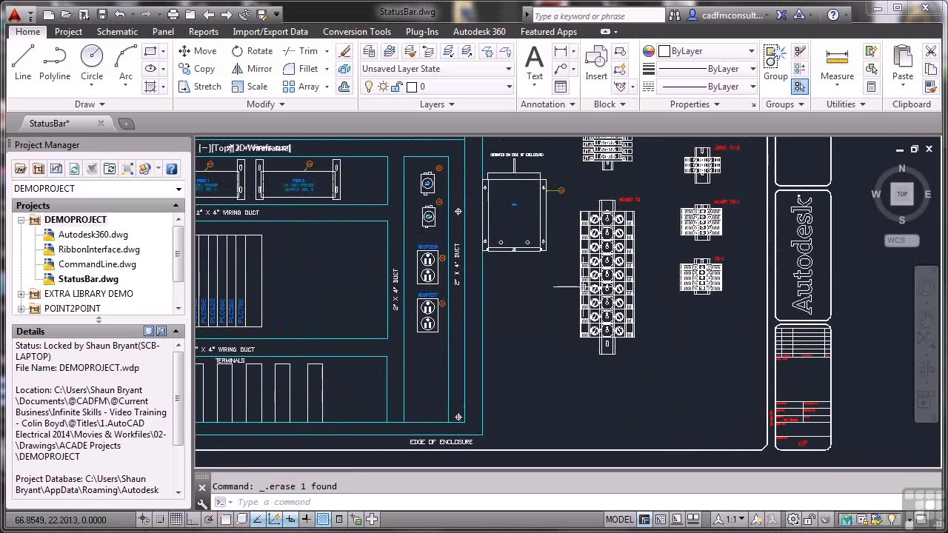
# Turn off Use Icons so the status-bar toggles show text labels like SNAP, GRID and OSNAP
pyautogui.moveTo(489, 251)
pyautogui.mouseDown(button='middle')
pyautogui.moveTo(538, 274)
pyautogui.moveTo(552, 316)
pyautogui.mouseUp(button='middle')
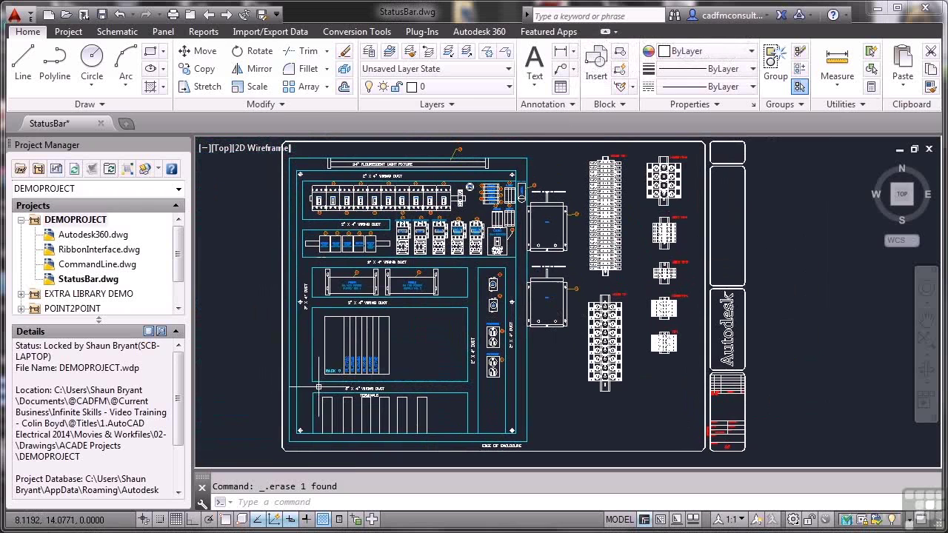
pyautogui.rightClick(226, 522)
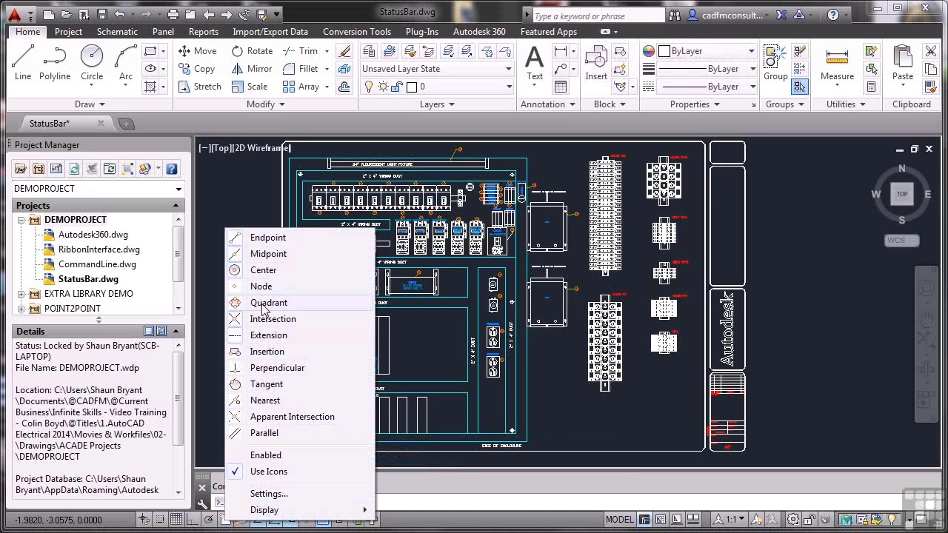
pyautogui.click(267, 471)
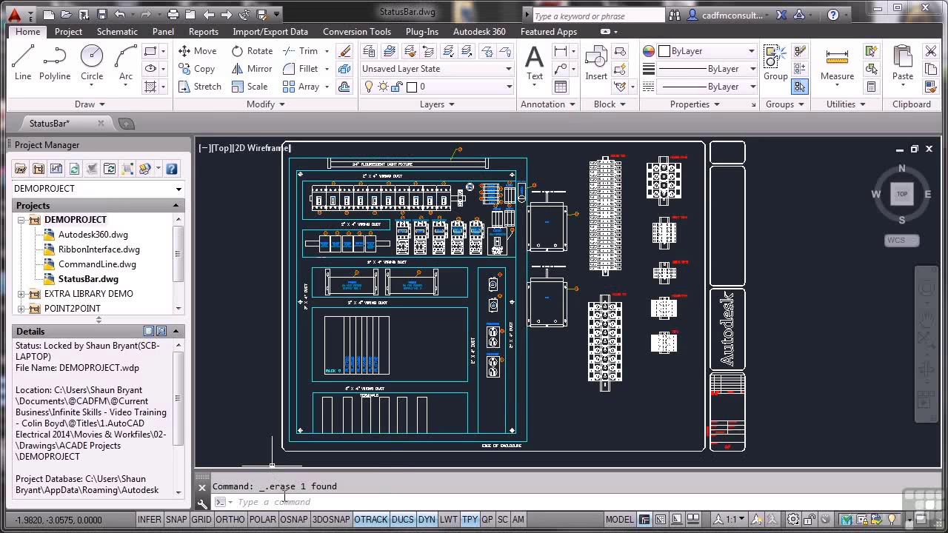
pyautogui.click(296, 519)
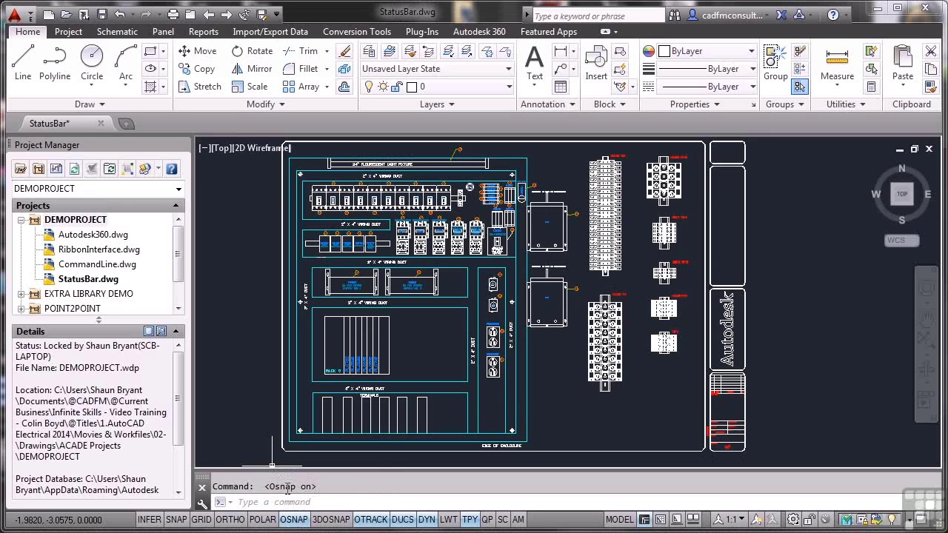
pyautogui.click(306, 521)
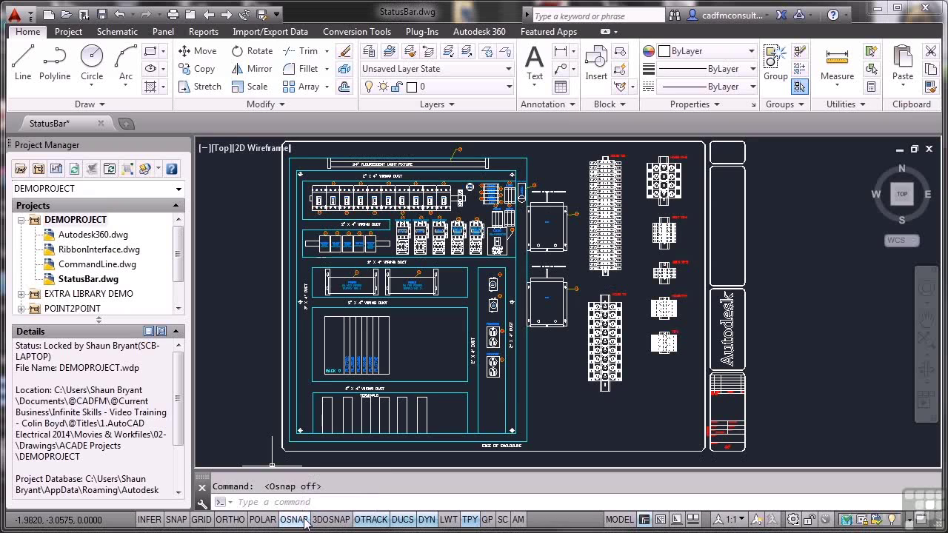
# Switch StatusBar.dwg to its paper-space layout, work inside the panel viewport, then return to paper space outside it
pyautogui.click(621, 519)
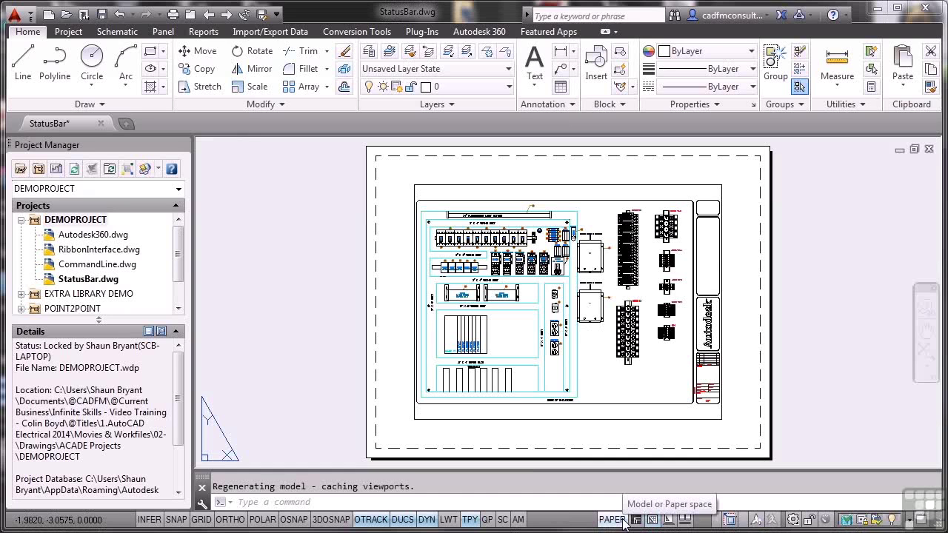
pyautogui.click(620, 519)
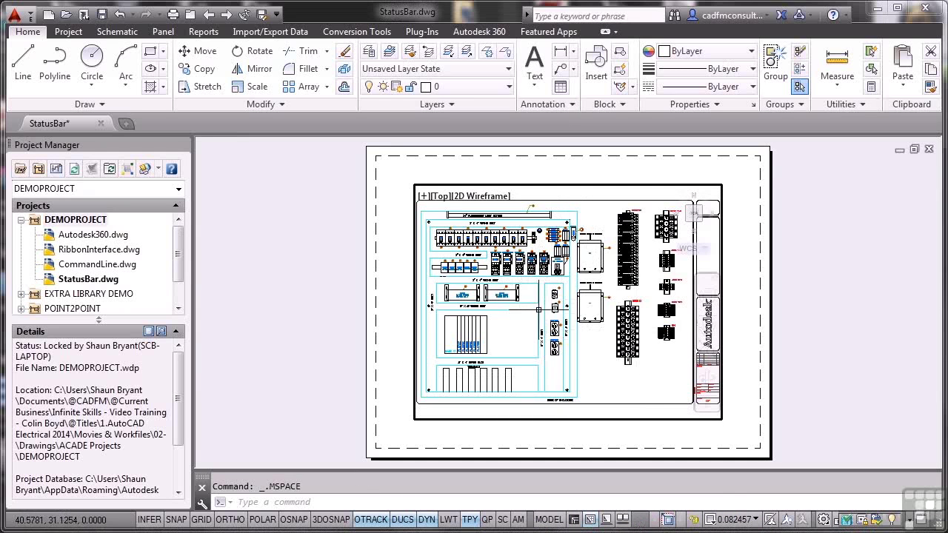
pyautogui.moveTo(545, 295)
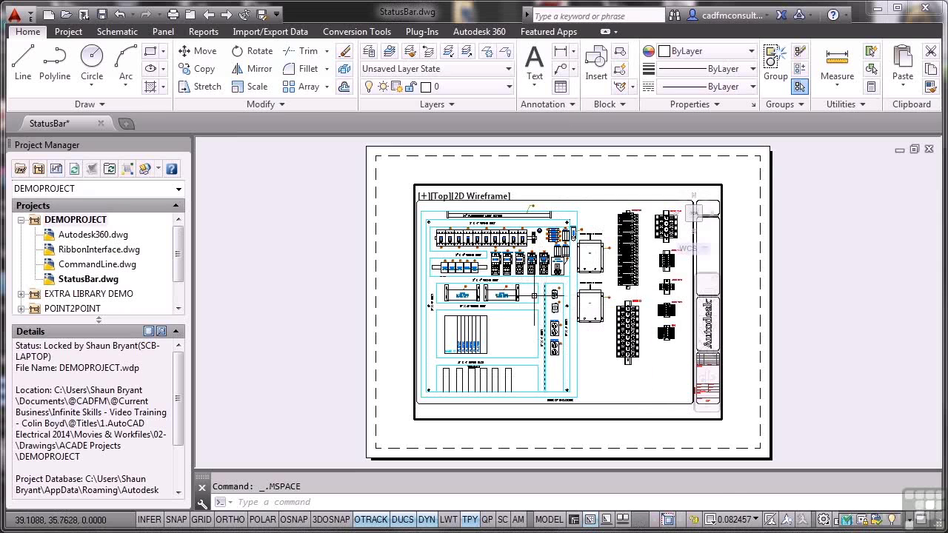
pyautogui.doubleClick(311, 267)
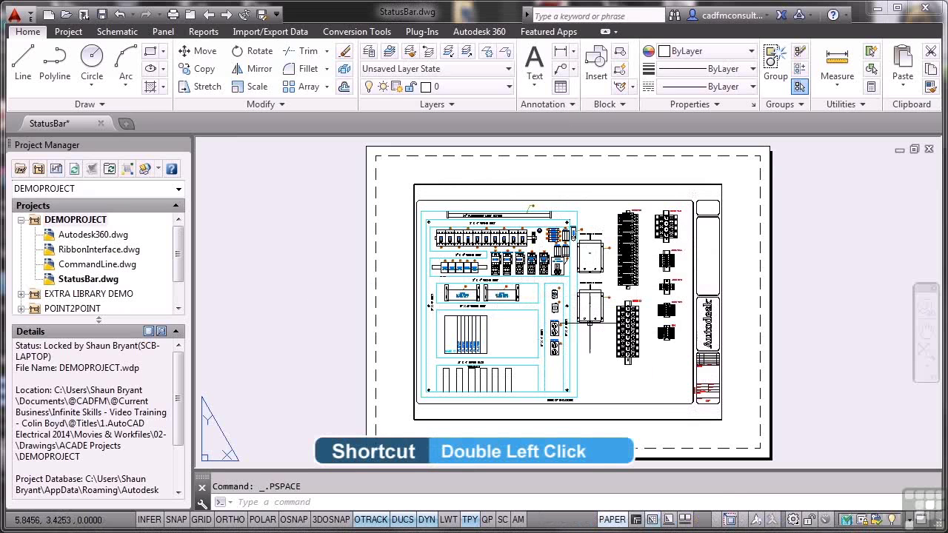
pyautogui.click(640, 520)
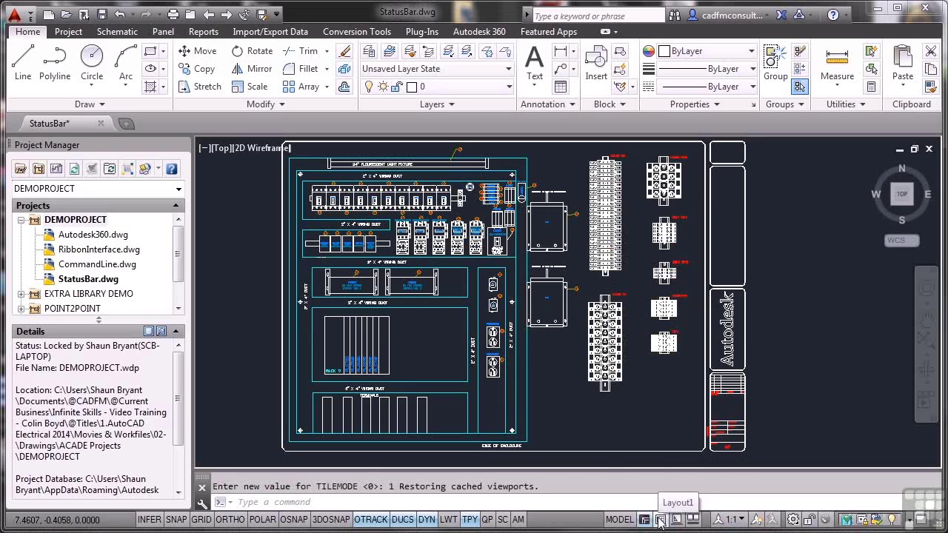
pyautogui.click(660, 521)
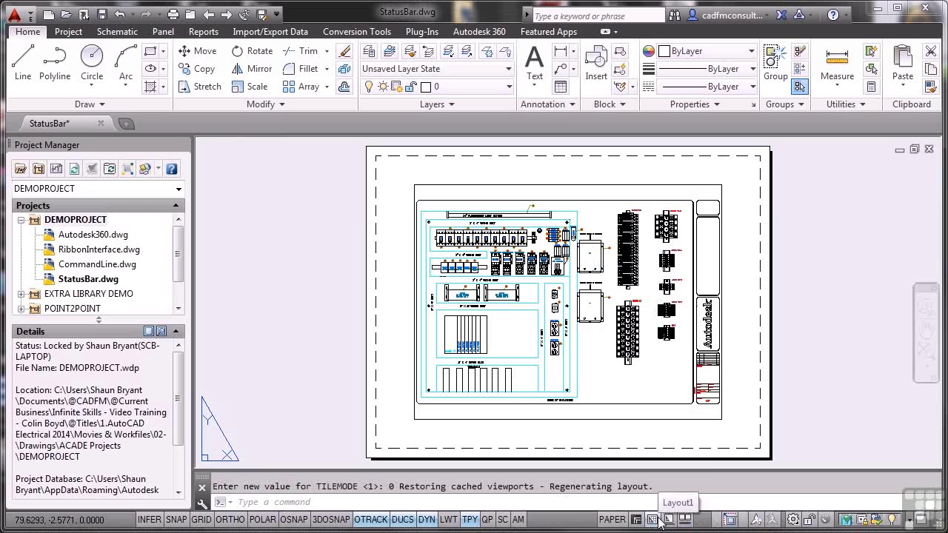
pyautogui.click(652, 520)
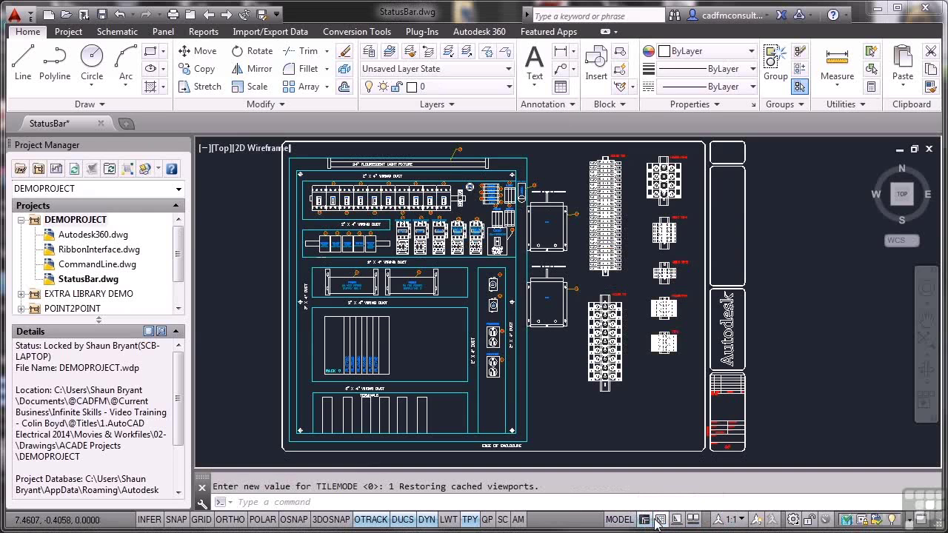
pyautogui.click(658, 521)
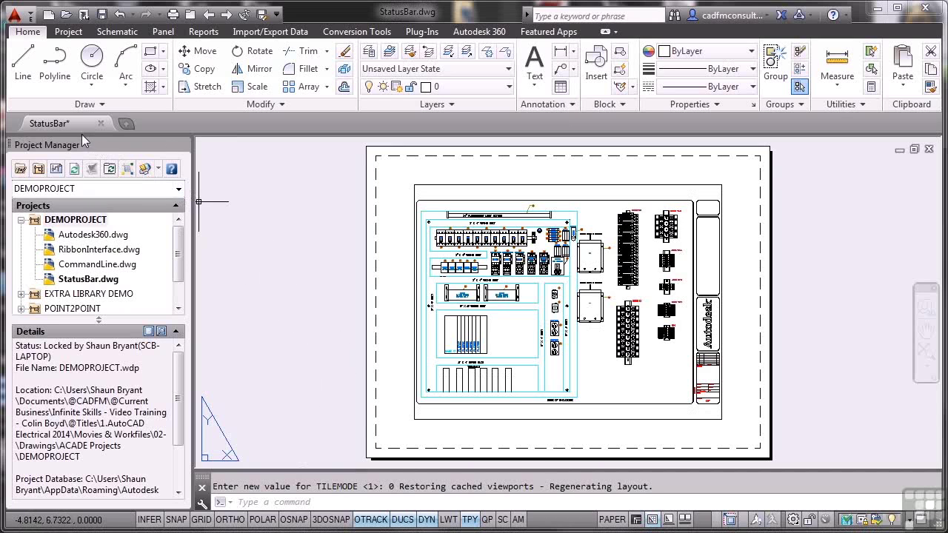
# Use the StatusBar file-tab previews to move between Model and Layout1, ending back on the Model tab
pyautogui.moveTo(73, 125)
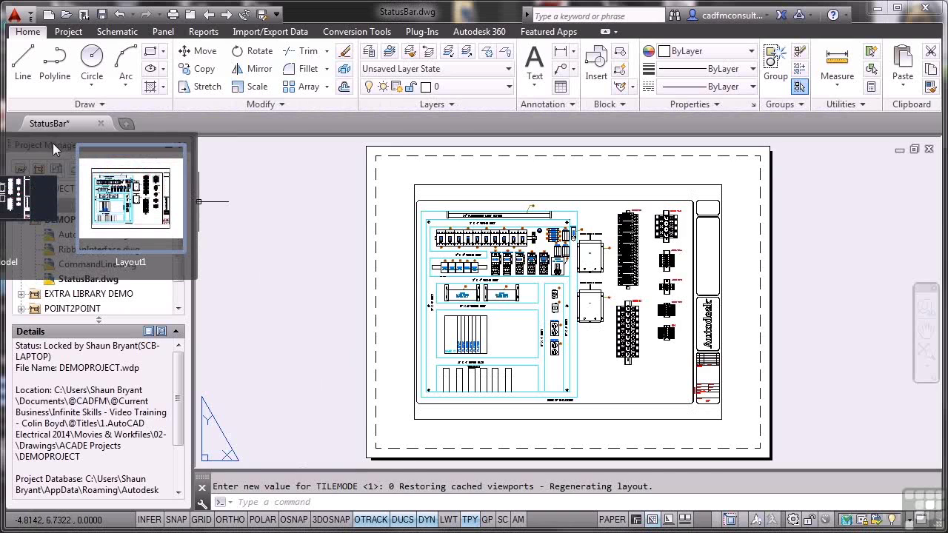
pyautogui.moveTo(40, 198)
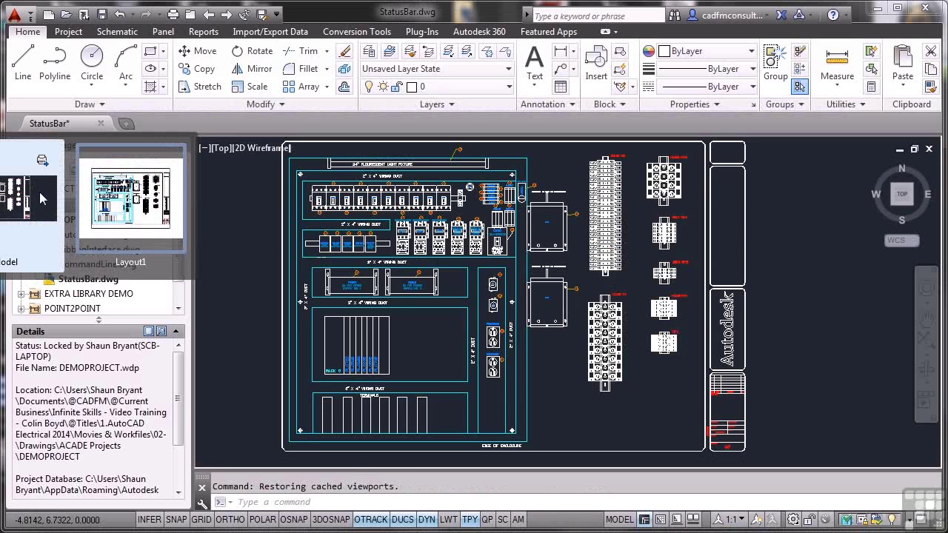
pyautogui.click(41, 199)
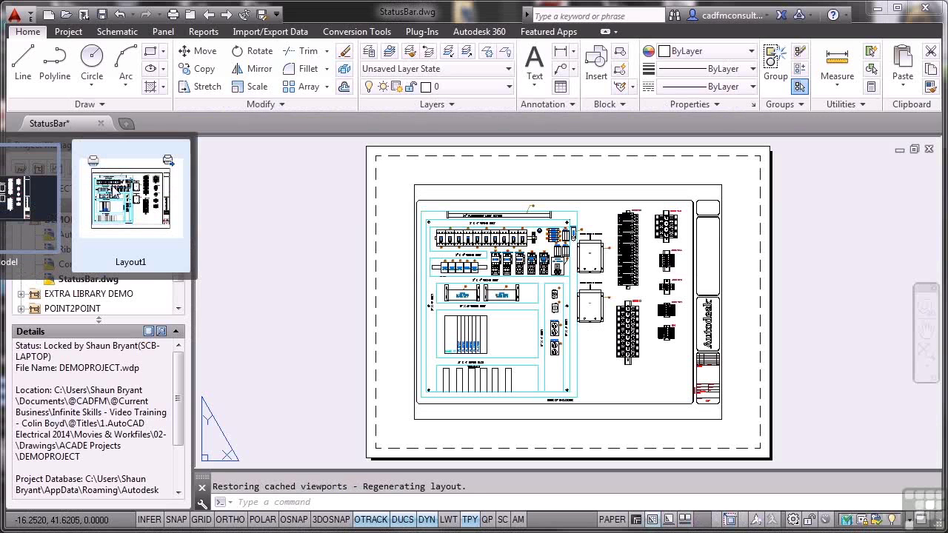
pyautogui.click(122, 194)
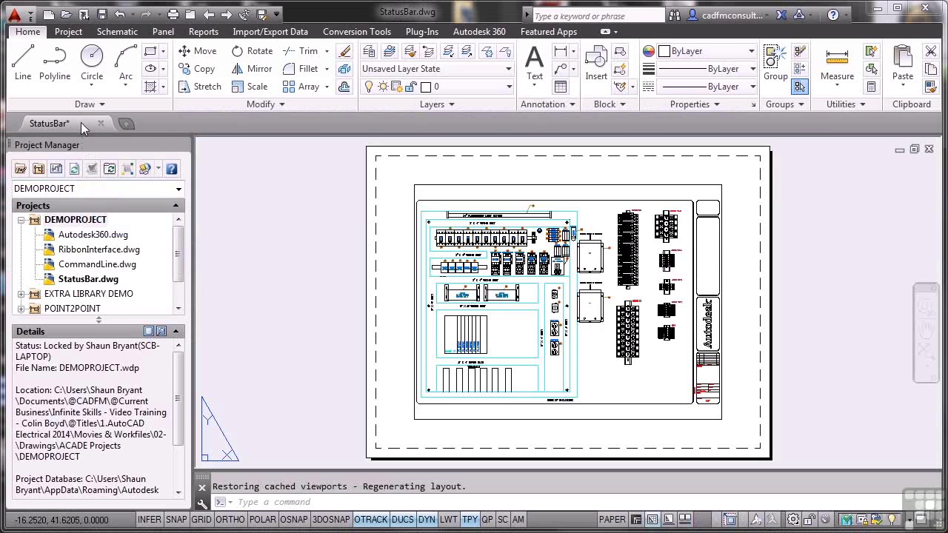
pyautogui.moveTo(82, 124)
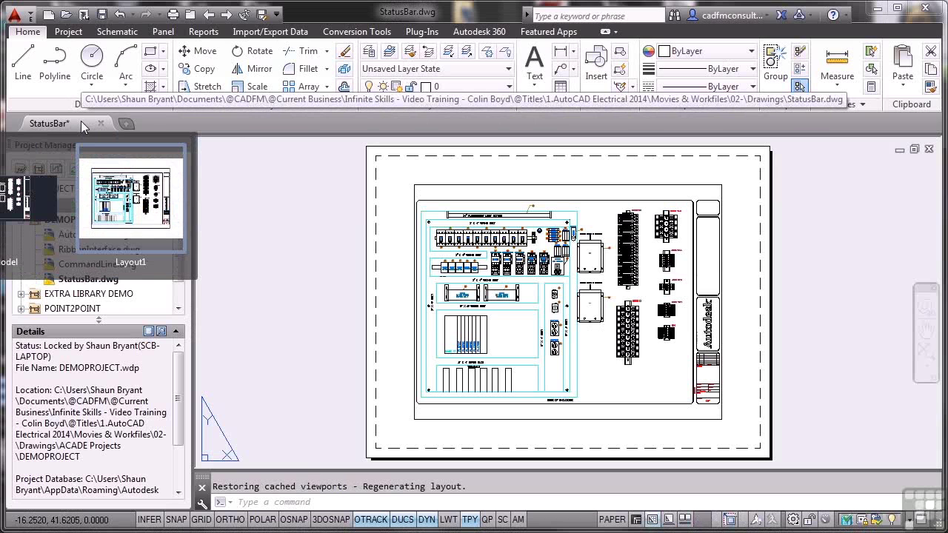
pyautogui.click(40, 188)
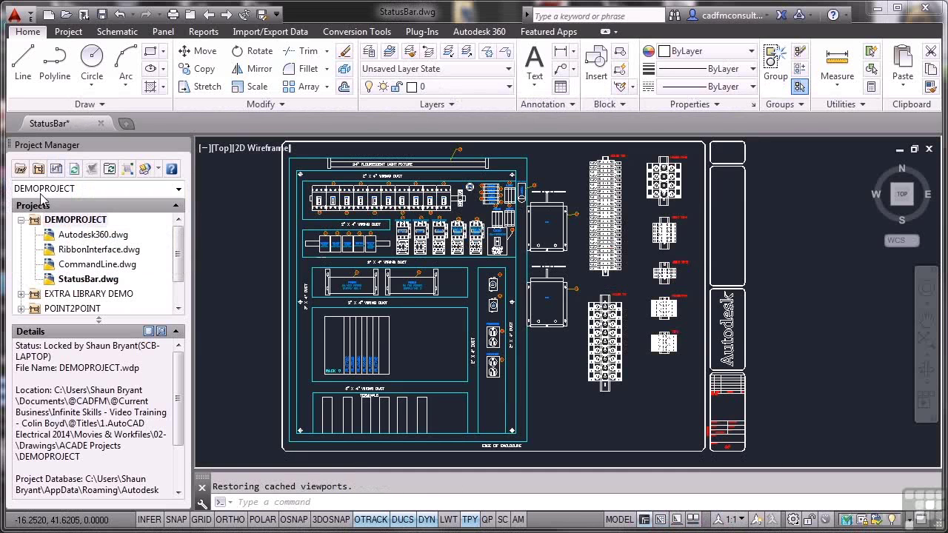
pyautogui.click(679, 519)
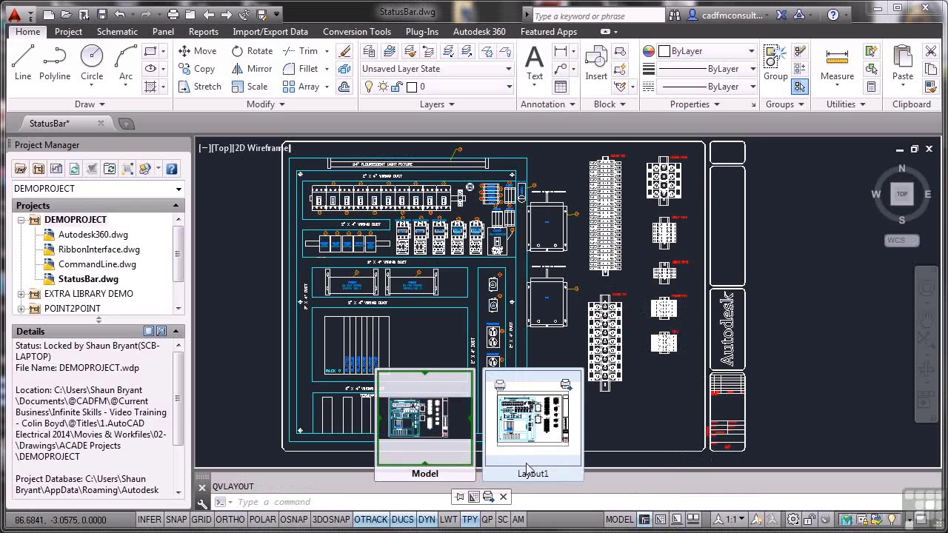
pyautogui.click(504, 497)
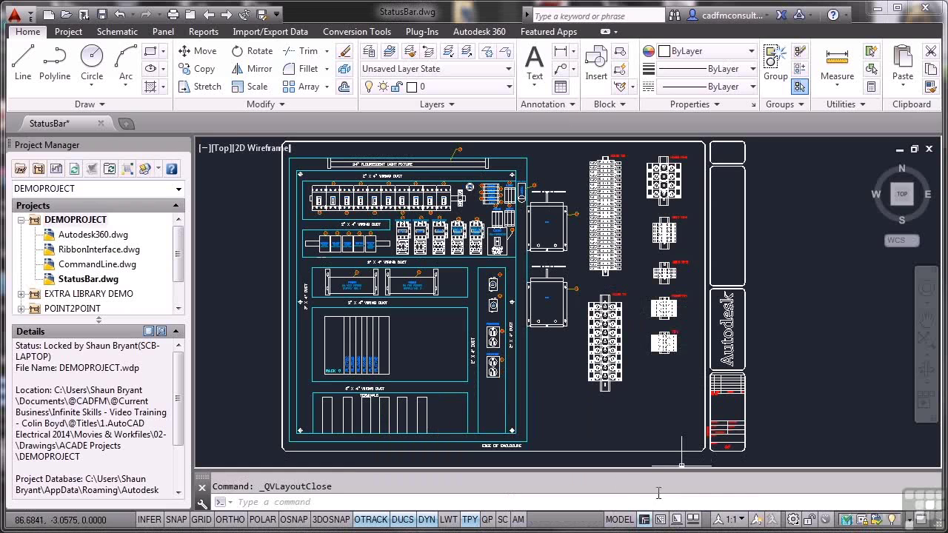
pyautogui.click(694, 520)
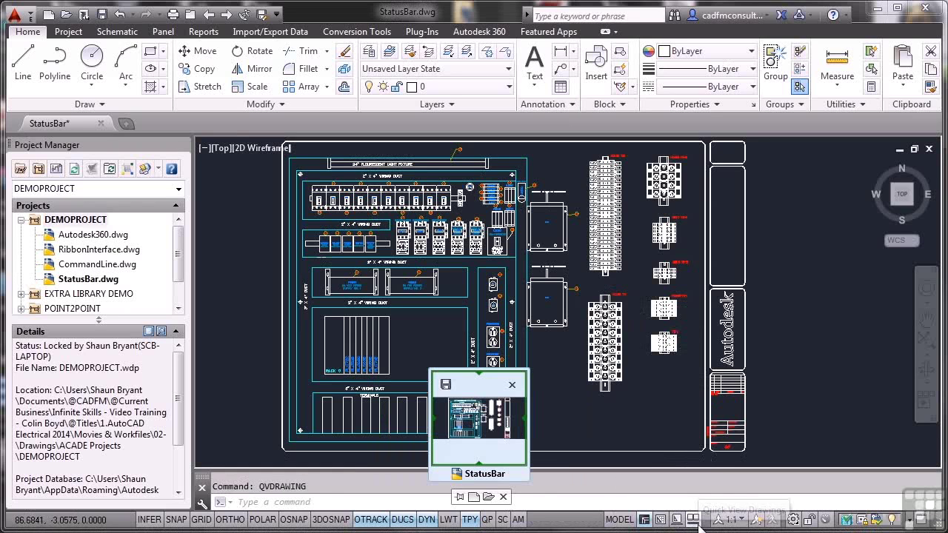
pyautogui.moveTo(521, 482)
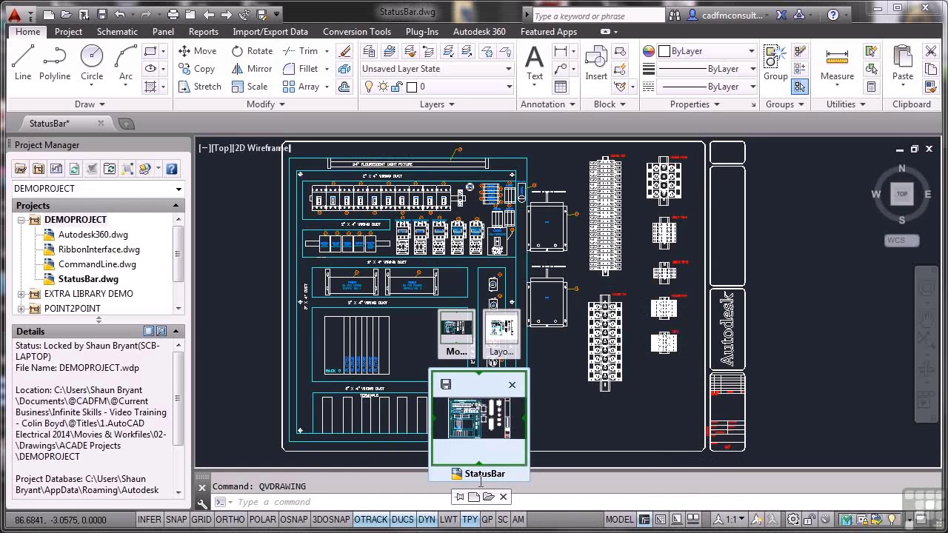
pyautogui.moveTo(452, 344)
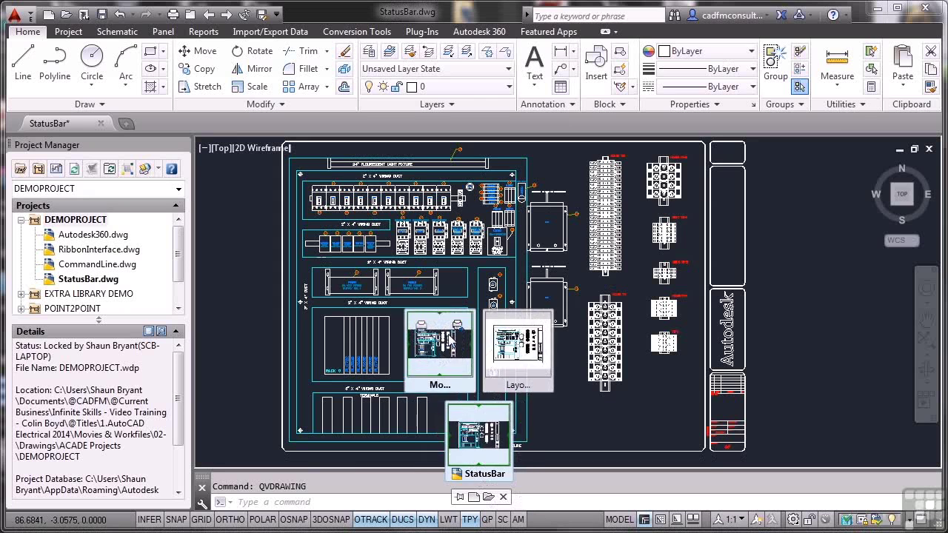
pyautogui.click(503, 498)
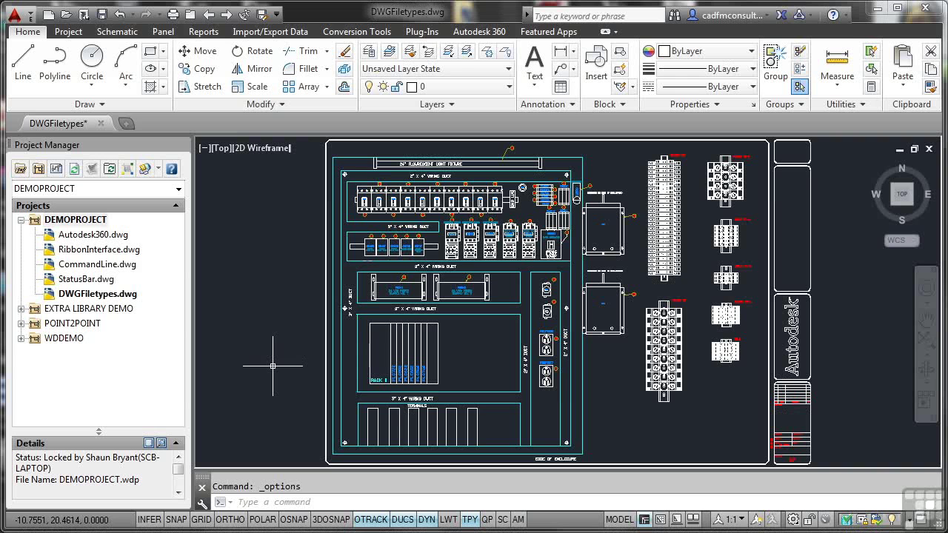
pyautogui.click(262, 15)
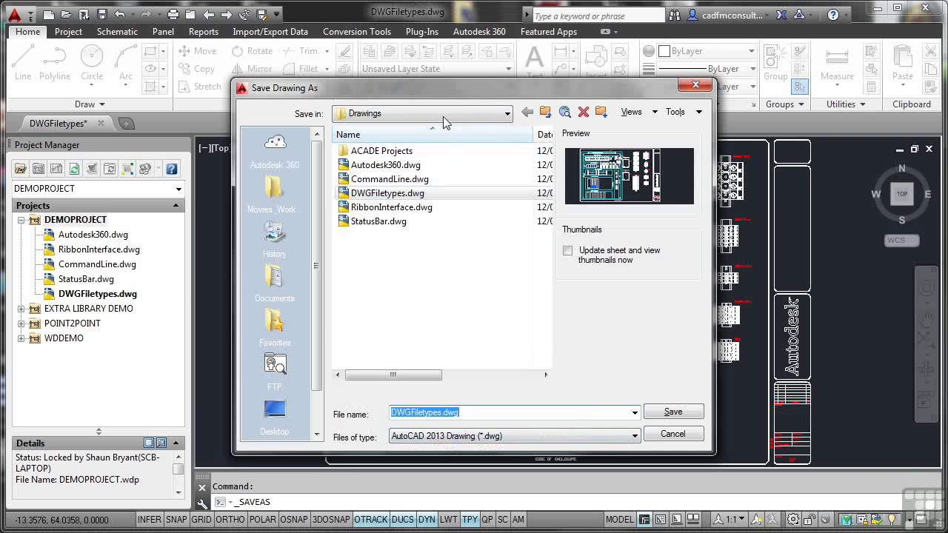
pyautogui.moveTo(434, 91)
pyautogui.mouseDown()
pyautogui.moveTo(407, 66)
pyautogui.moveTo(404, 24)
pyautogui.mouseUp()
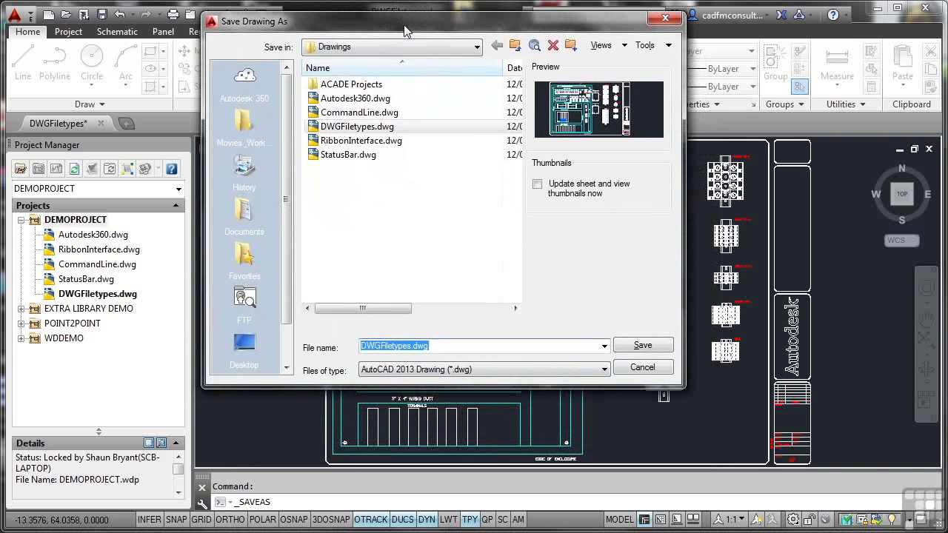
pyautogui.click(604, 370)
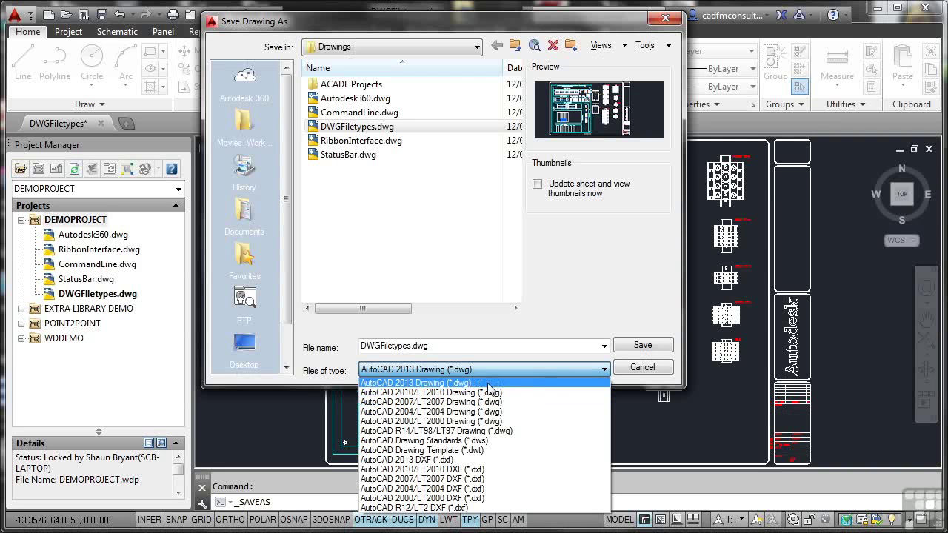
pyautogui.click(623, 370)
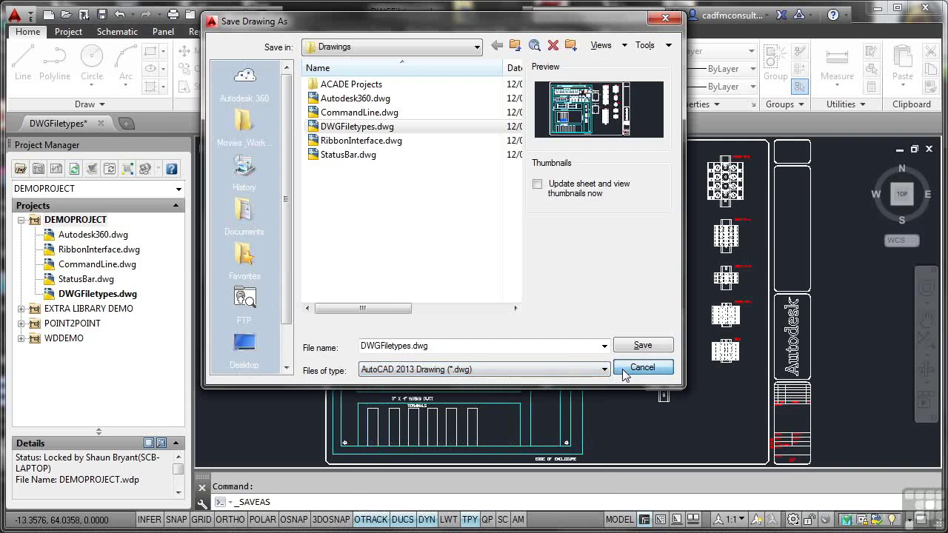
pyautogui.click(625, 370)
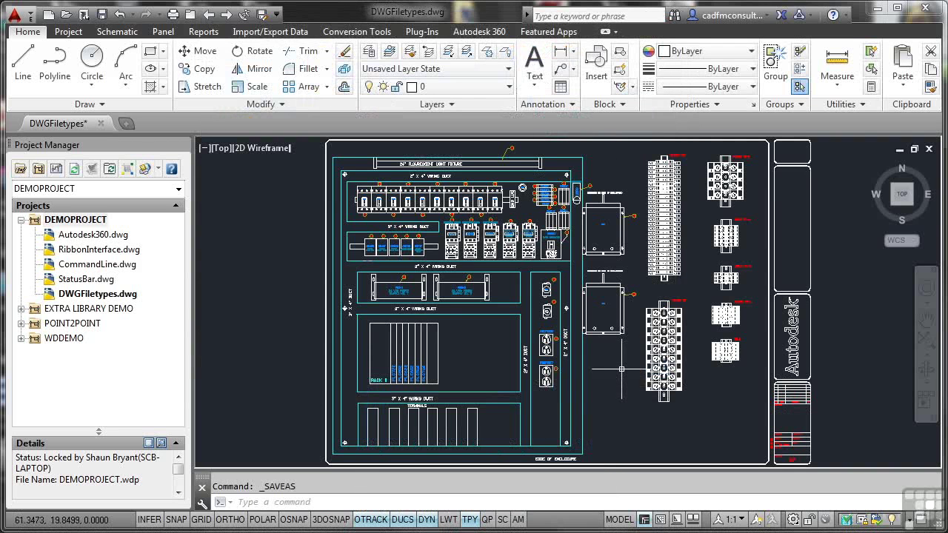
# In Options > Open and Save, set Save as to AutoCAD 2010/LT2010 Drawing (*.dwg) and apply it
pyautogui.rightClick(263, 204)
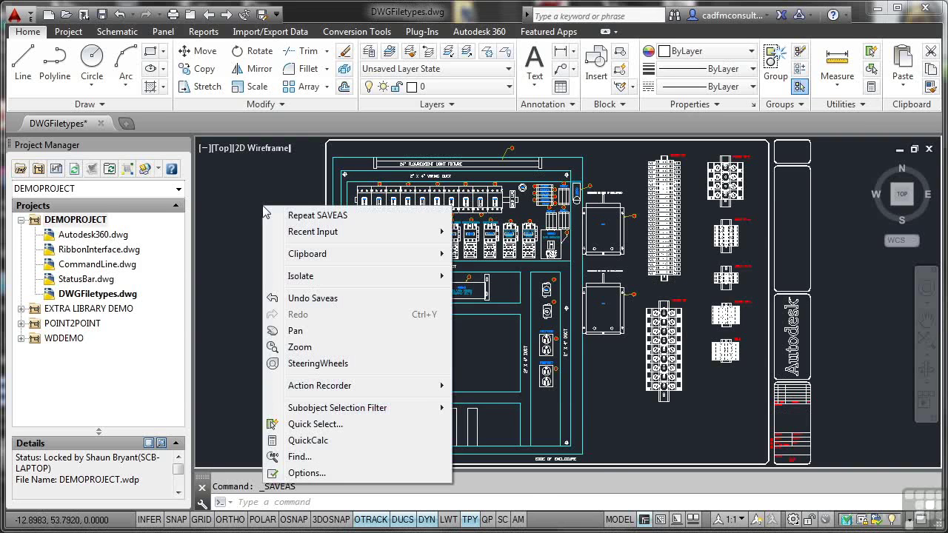
pyautogui.click(307, 472)
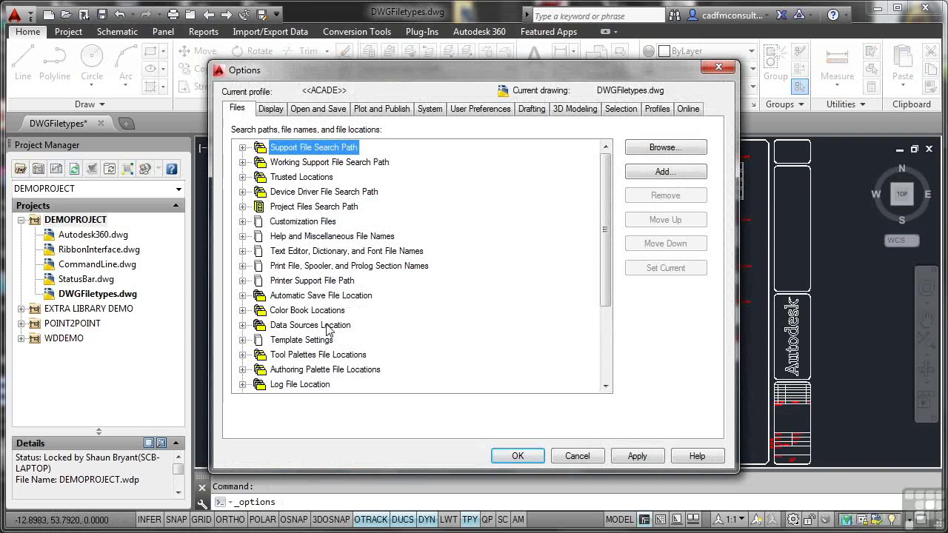
pyautogui.click(317, 115)
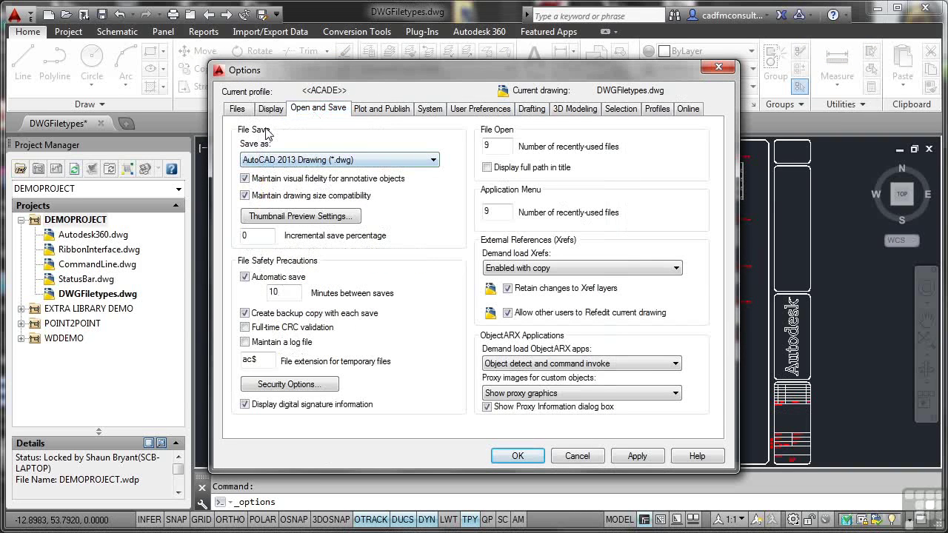
pyautogui.click(431, 160)
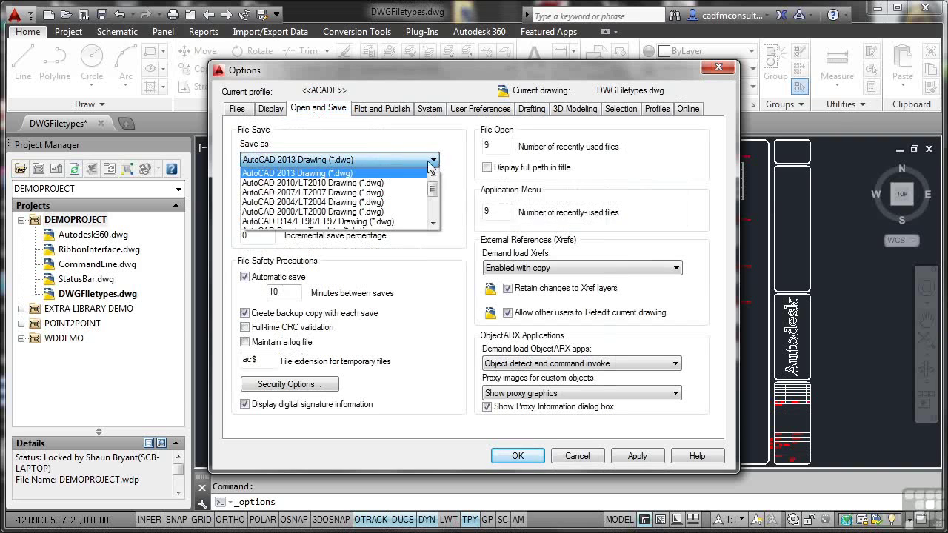
pyautogui.click(340, 183)
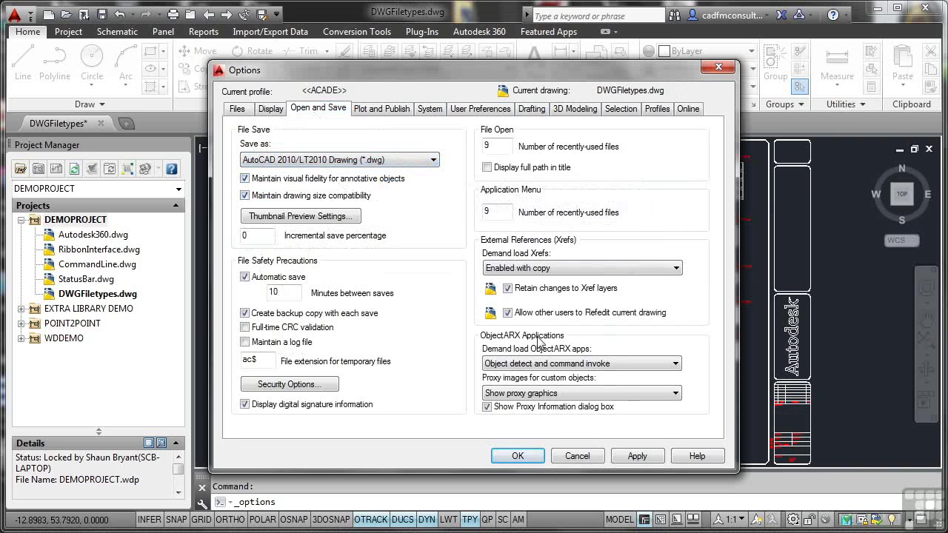
pyautogui.click(634, 457)
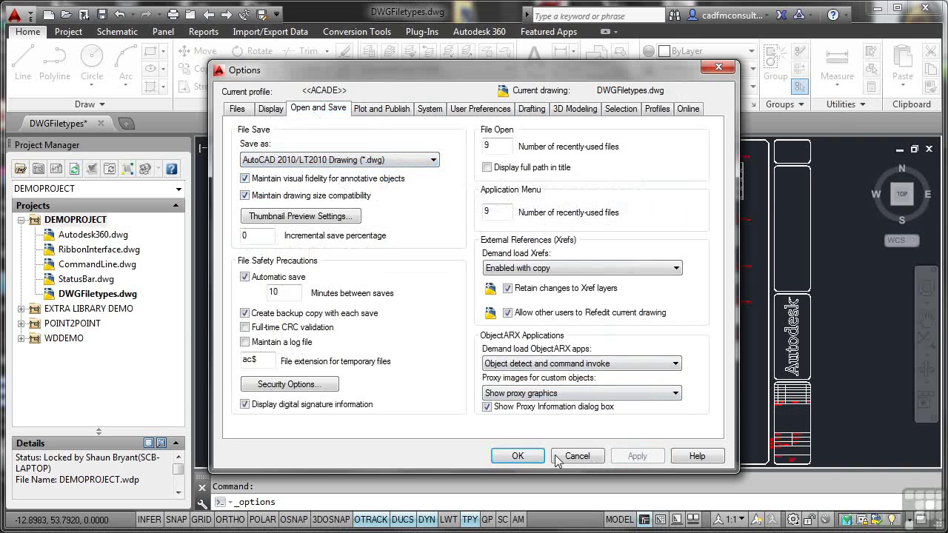
pyautogui.click(530, 457)
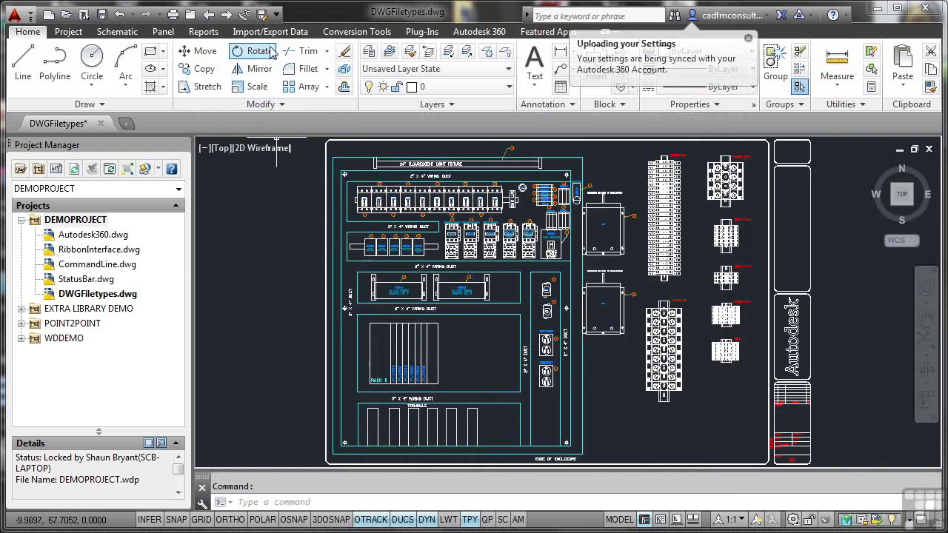
# Open Save Drawing As for DWGFiletypes.dwg to confirm it defaults to AutoCAD 2010/LT2010 Drawing (*.dwg)
pyautogui.click(261, 14)
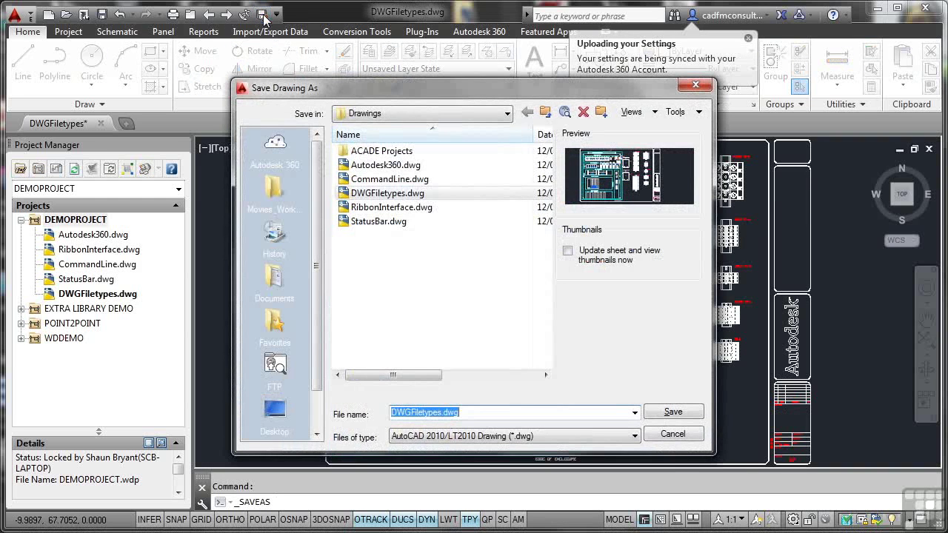